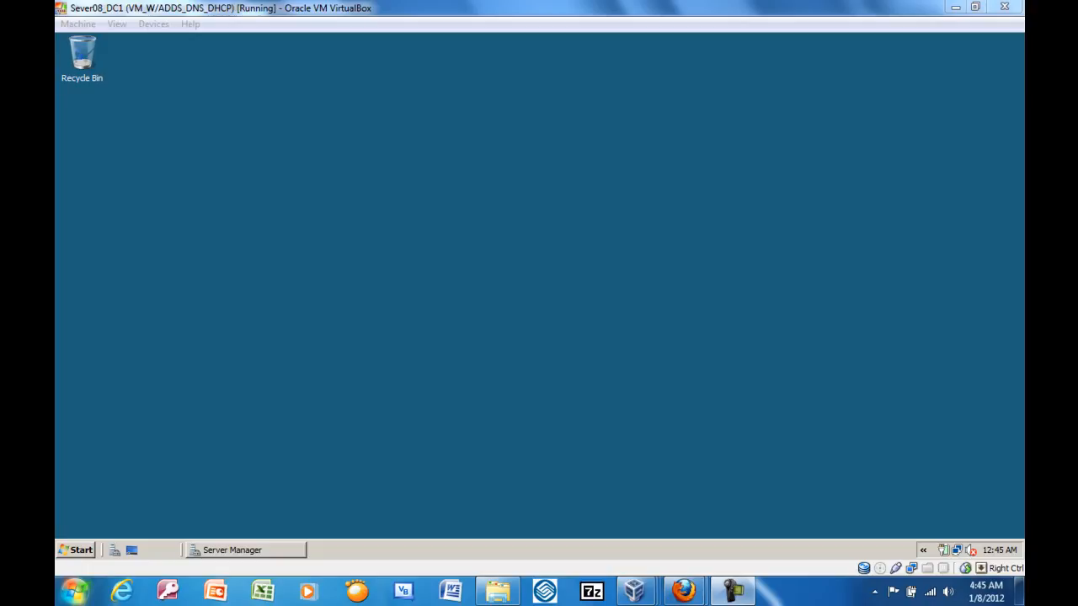
Start a new user in the Users container of Walker.com in Server Manager and enter the user's first and last name.
{"action": "left_click", "coordinate": [252, 550]}
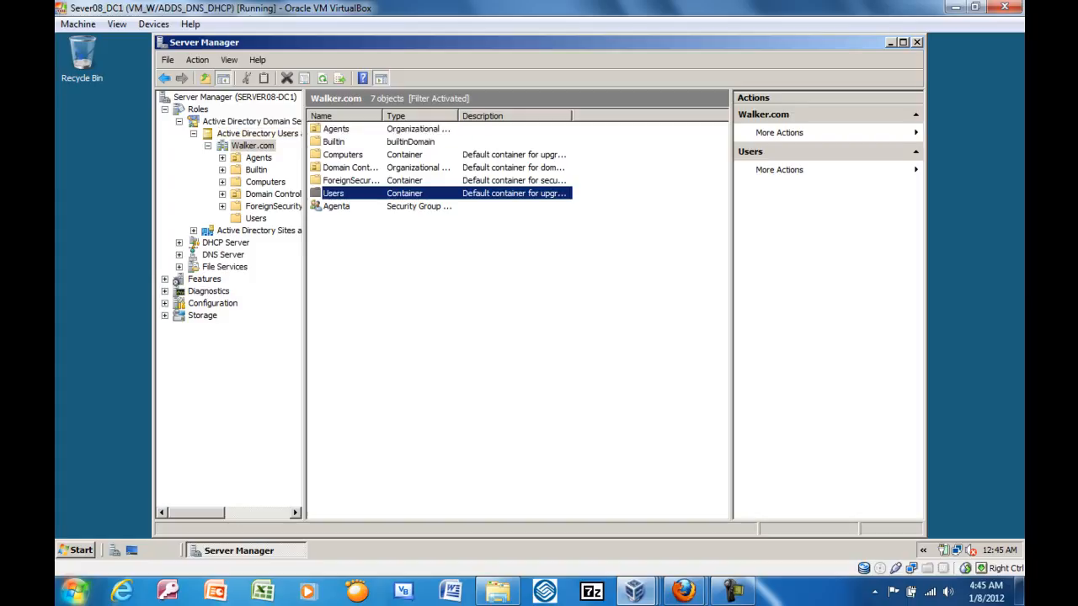
{"action": "right_click", "coordinate": [333, 193]}
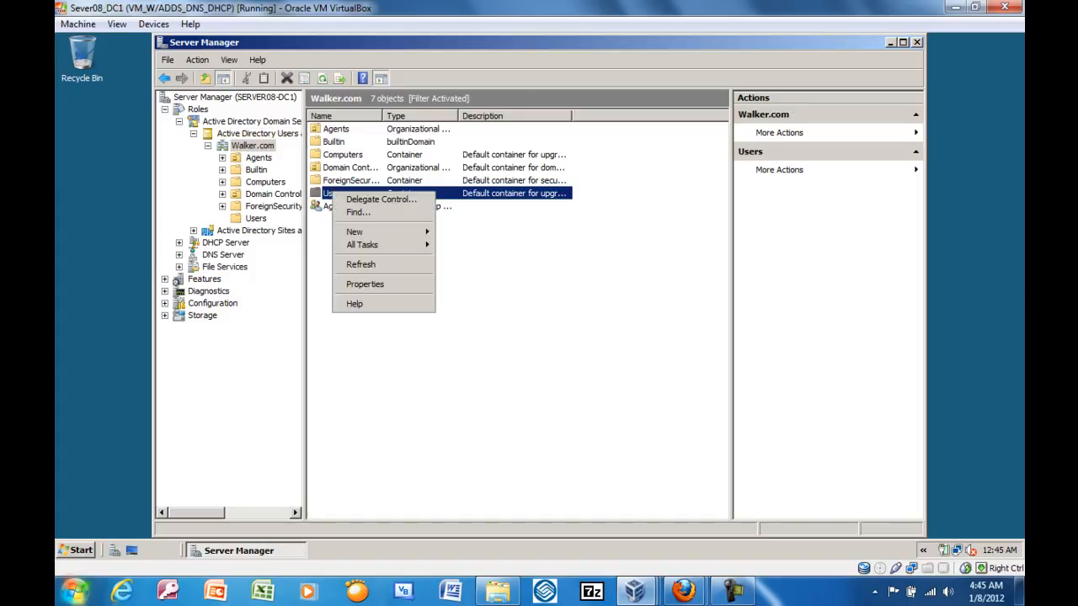
{"action": "mouse_move", "coordinate": [388, 232]}
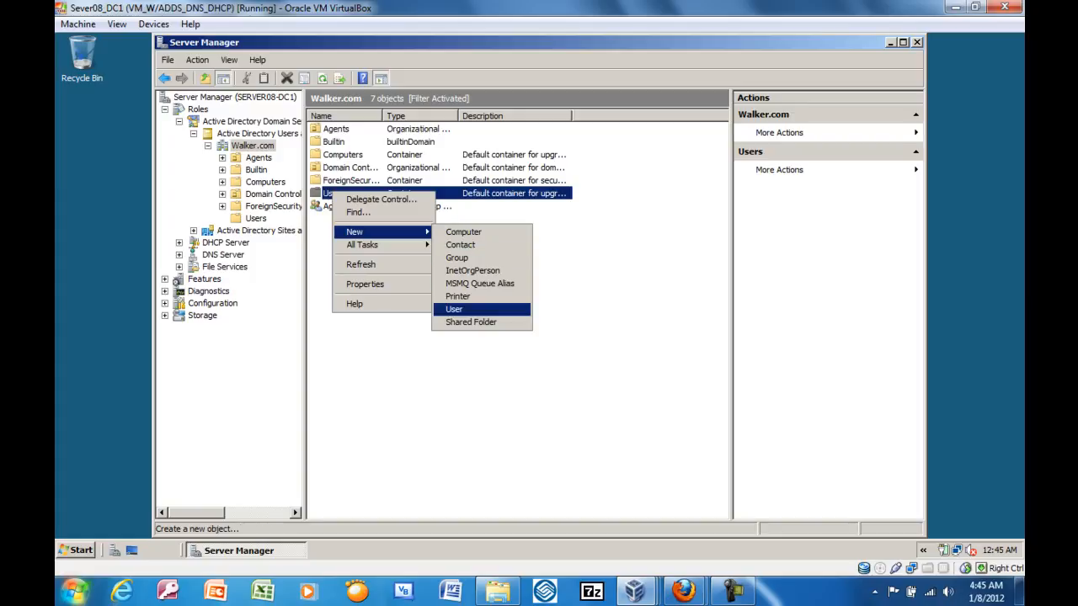
{"action": "left_click", "coordinate": [459, 309]}
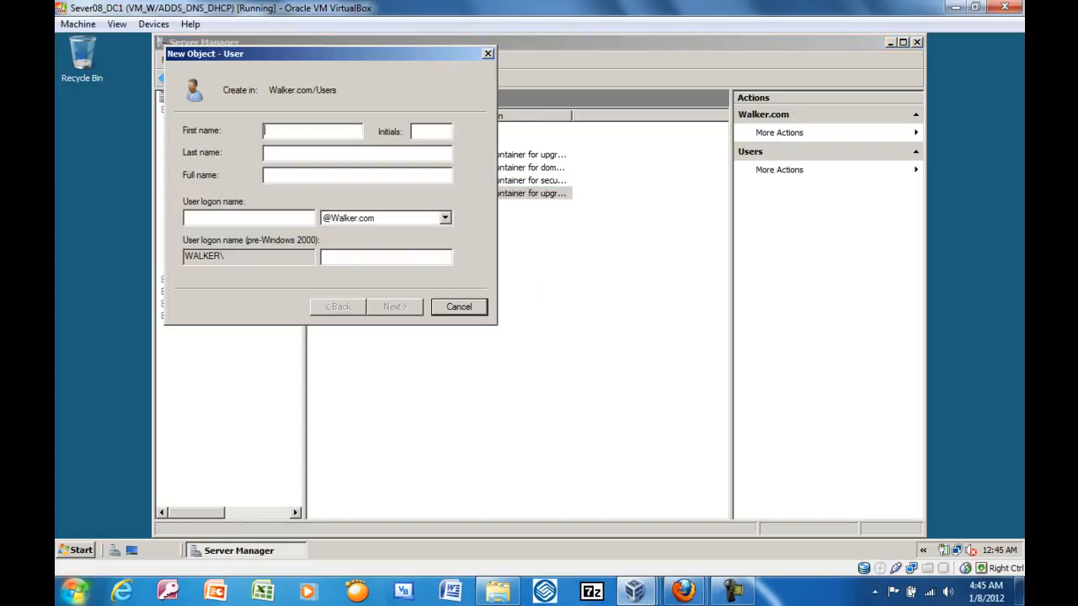
{"action": "type", "text": "David"}
{"action": "left_click", "coordinate": [266, 152]}
{"action": "type", "text": "Bannet"}
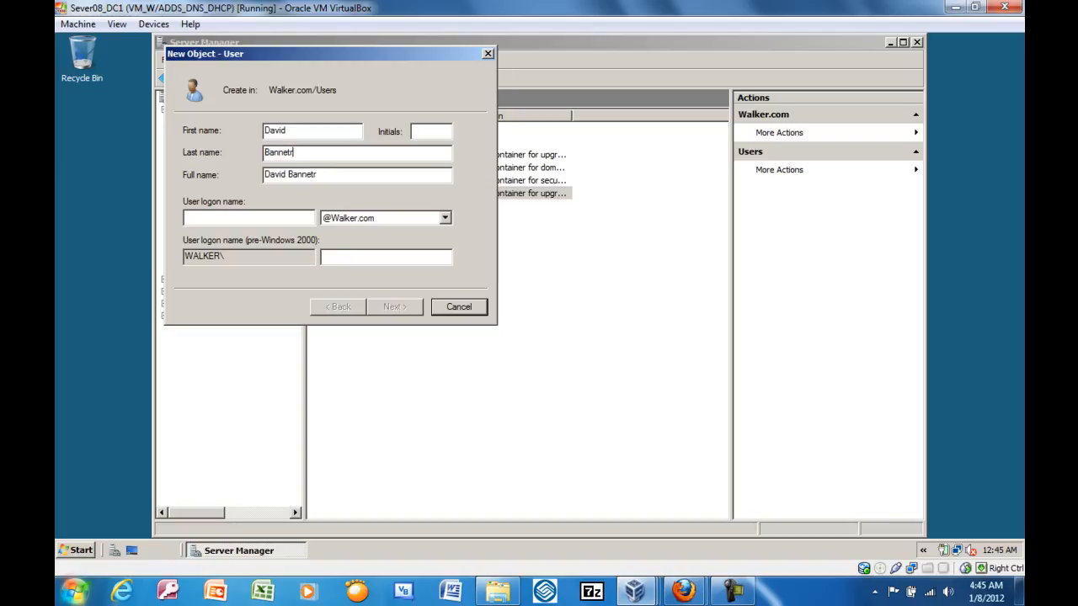
{"action": "key", "text": "BackSpace"}
Enter the user's full name as the logon name and proceed to the password settings.
{"action": "type", "text": "D"}
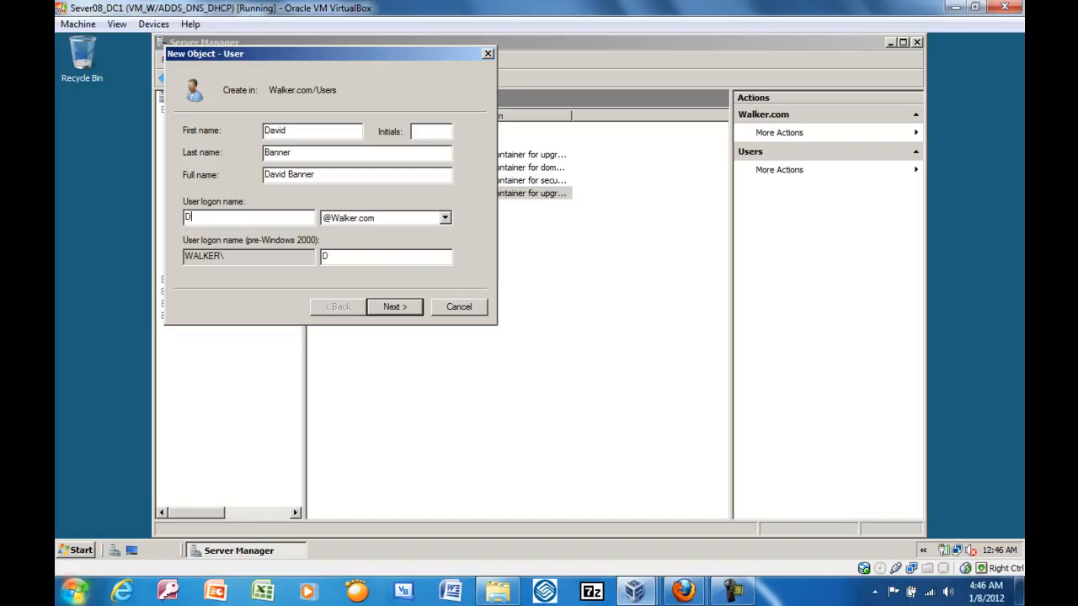
{"action": "type", "text": "avid Bannert"}
{"action": "key", "text": "BackSpace"}
{"action": "key", "text": "Return"}
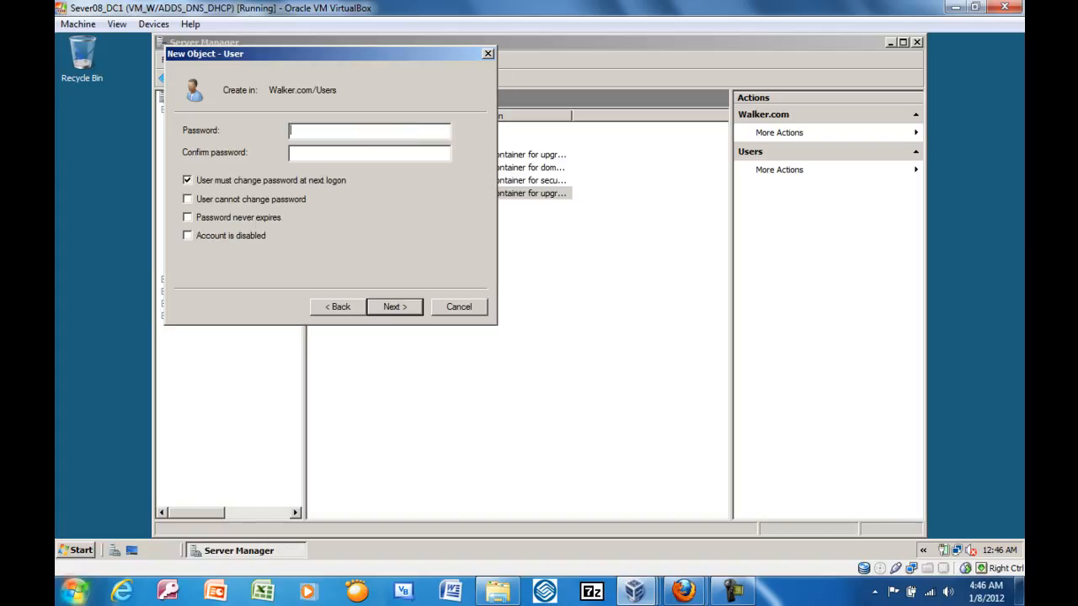
Try to enter and confirm the account password, with the forced password change at next logon turned off.
{"action": "type", "text": "***************"}
{"action": "key", "text": "Tab"}
{"action": "type", "text": "*************"}
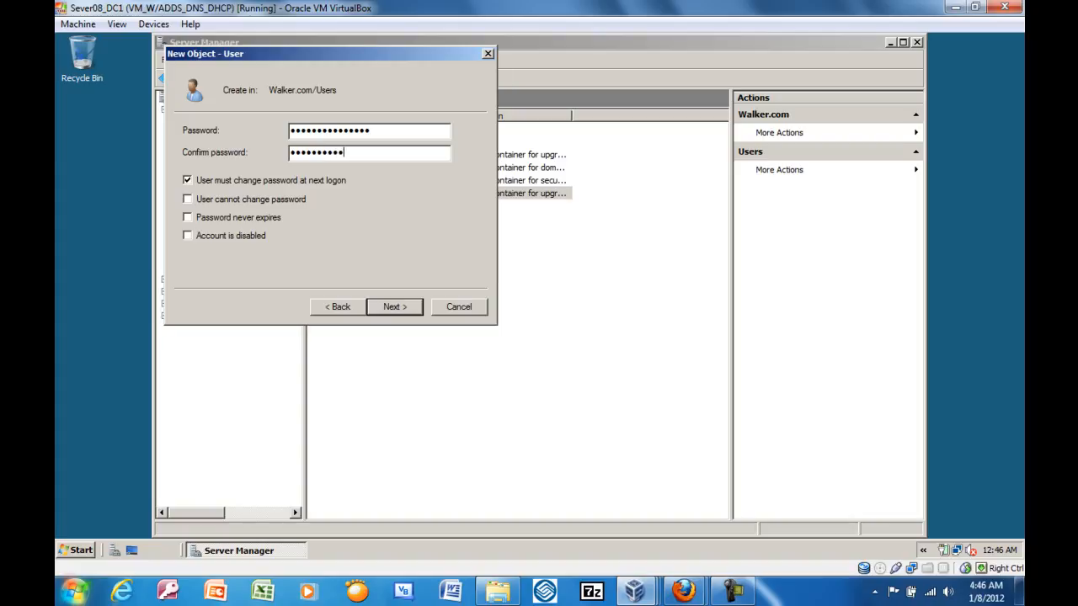
{"action": "type", "text": "****"}
{"action": "left_click", "coordinate": [188, 180]}
{"action": "key", "text": "Return"}
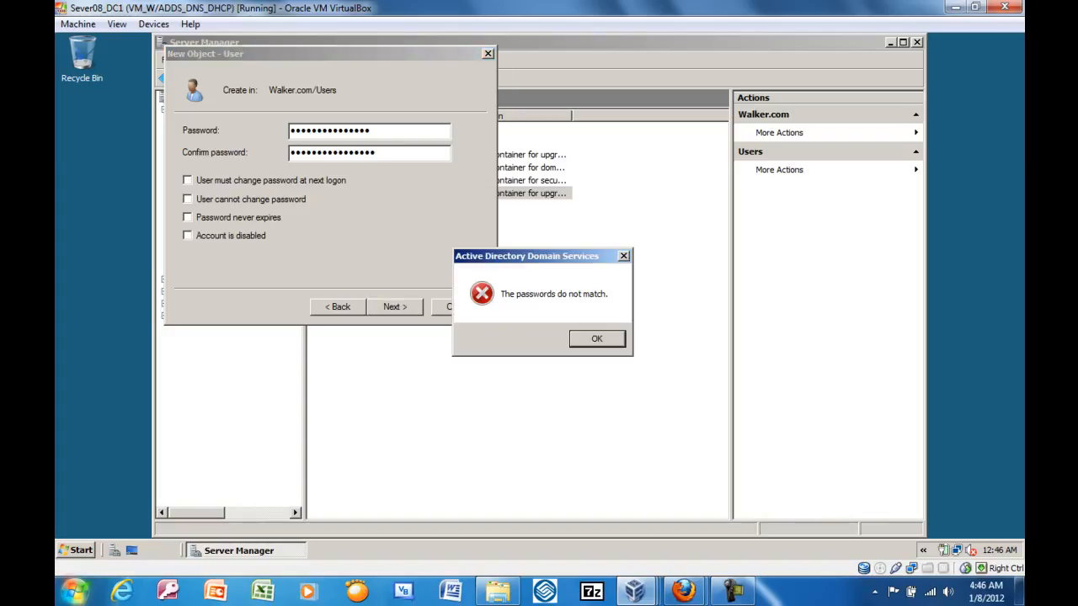
{"action": "key", "text": "Return"}
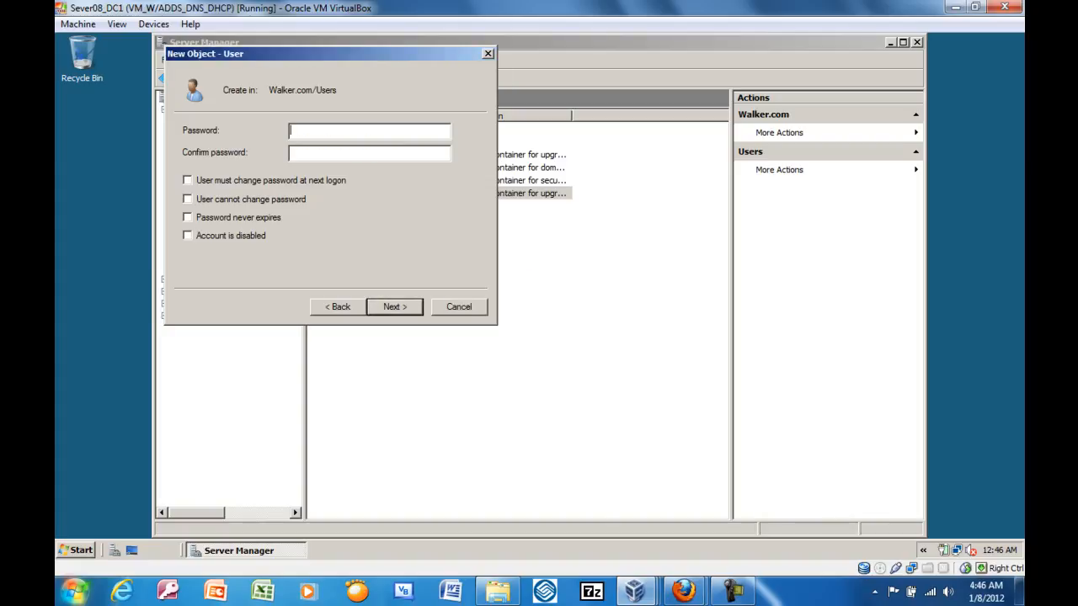
Re-enter and confirm the account password and finish creating the user.
{"action": "type", "text": "****************************"}
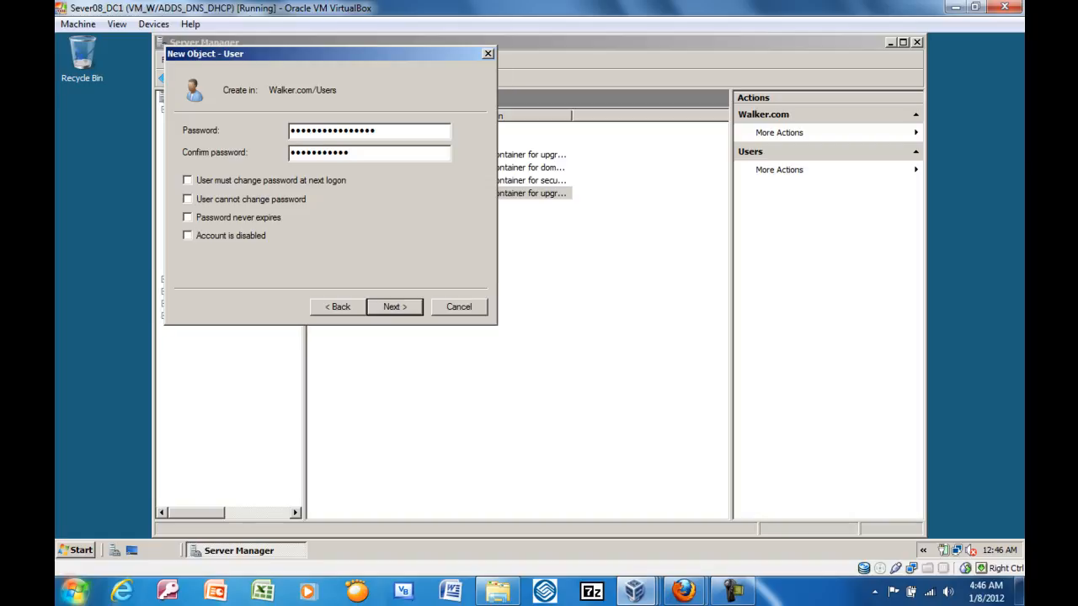
{"action": "type", "text": "****"}
{"action": "key", "text": "Return"}
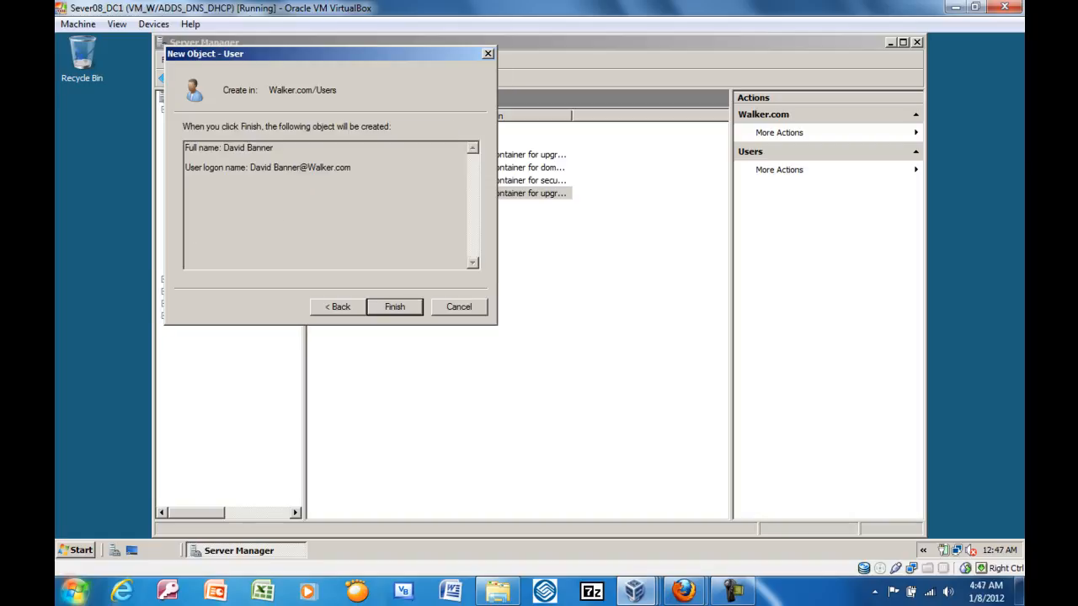
{"action": "key", "text": "Return"}
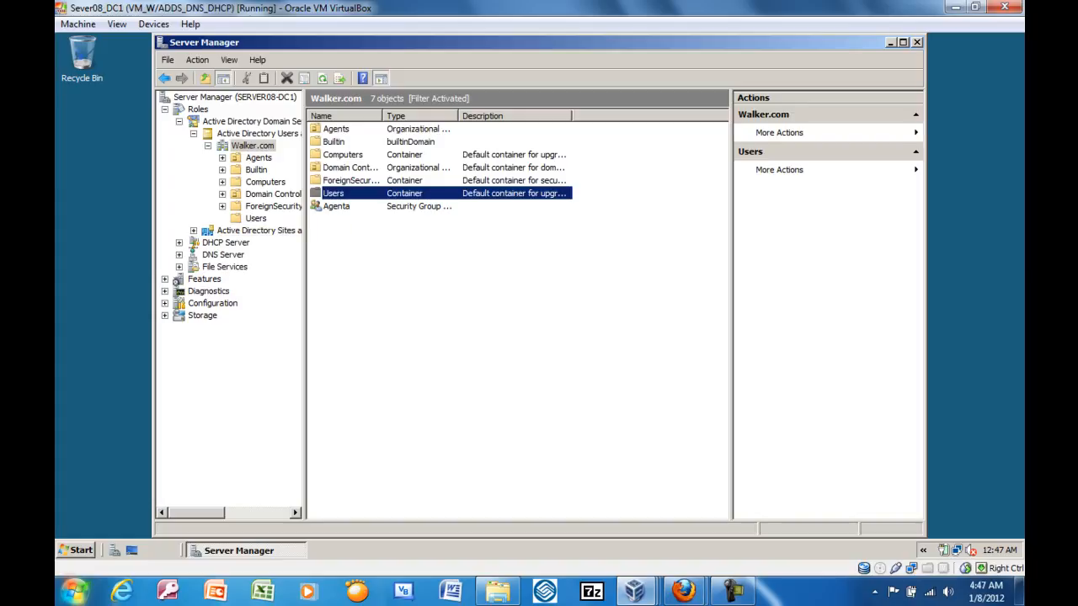
Create an organizational unit named Sales in Walker.com without protection from accidental deletion.
{"action": "left_click", "coordinate": [252, 146]}
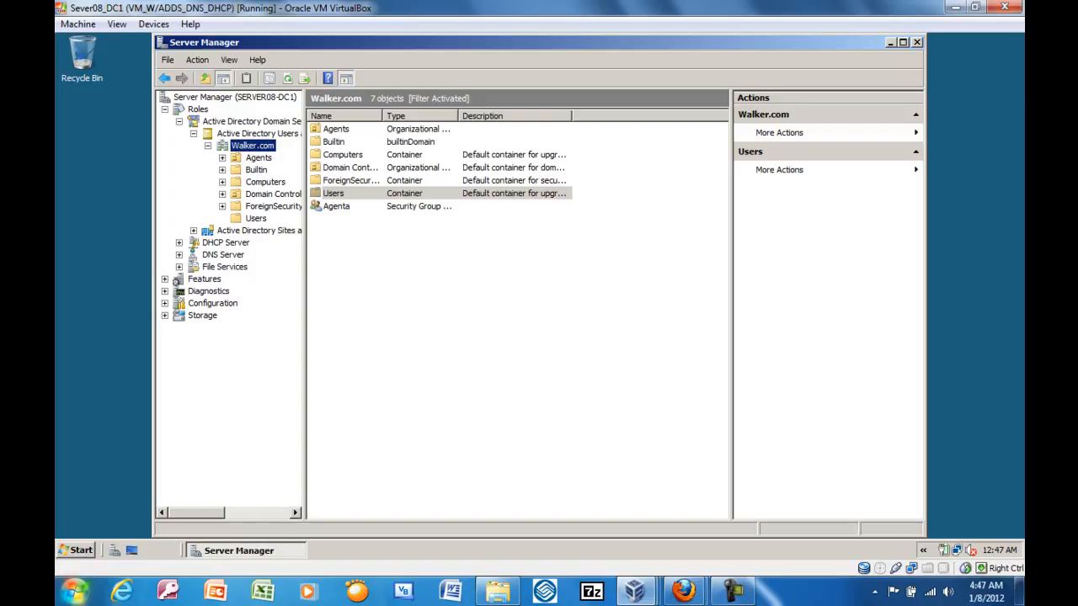
{"action": "right_click", "coordinate": [228, 146]}
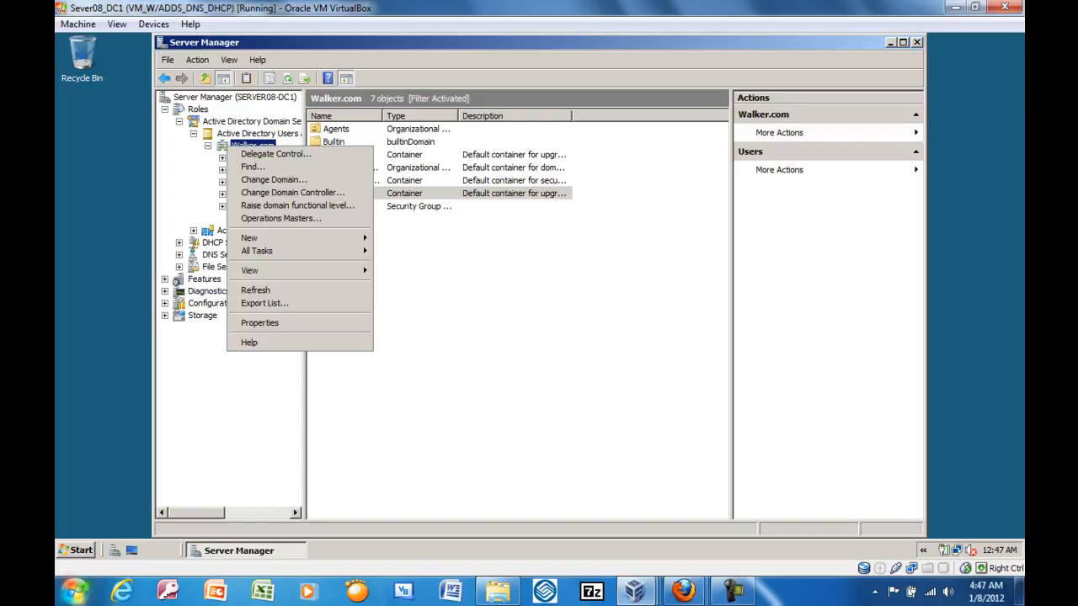
{"action": "mouse_move", "coordinate": [270, 239]}
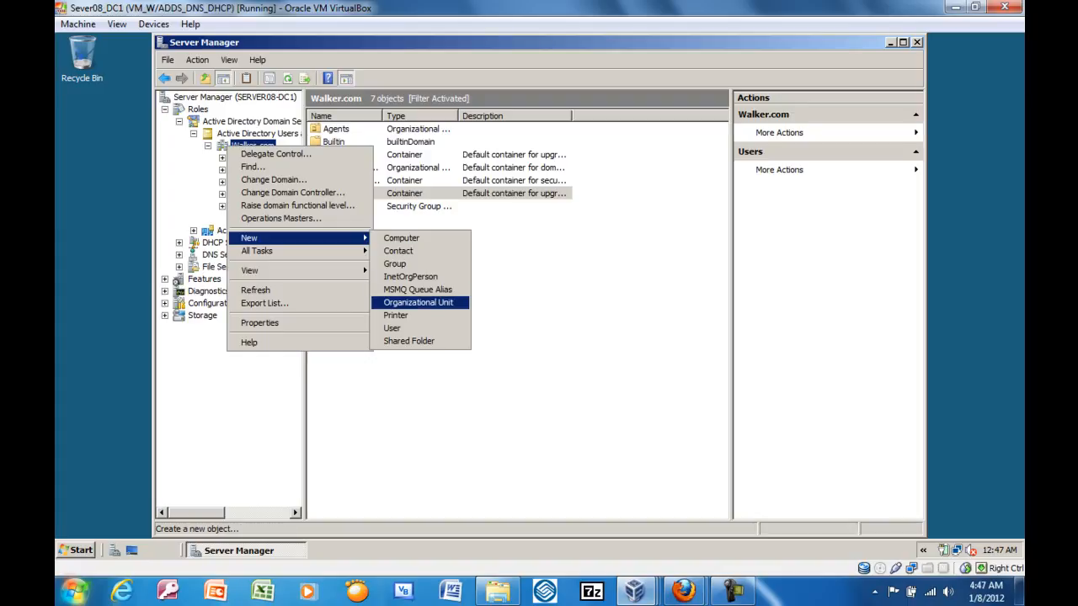
{"action": "left_click", "coordinate": [418, 303]}
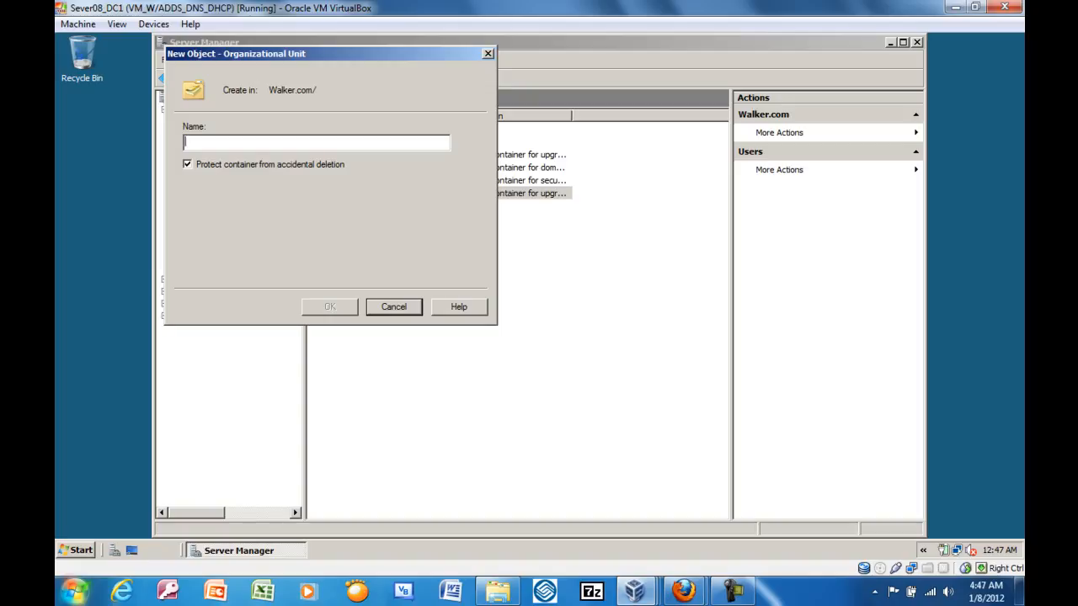
{"action": "type", "text": "Saleas"}
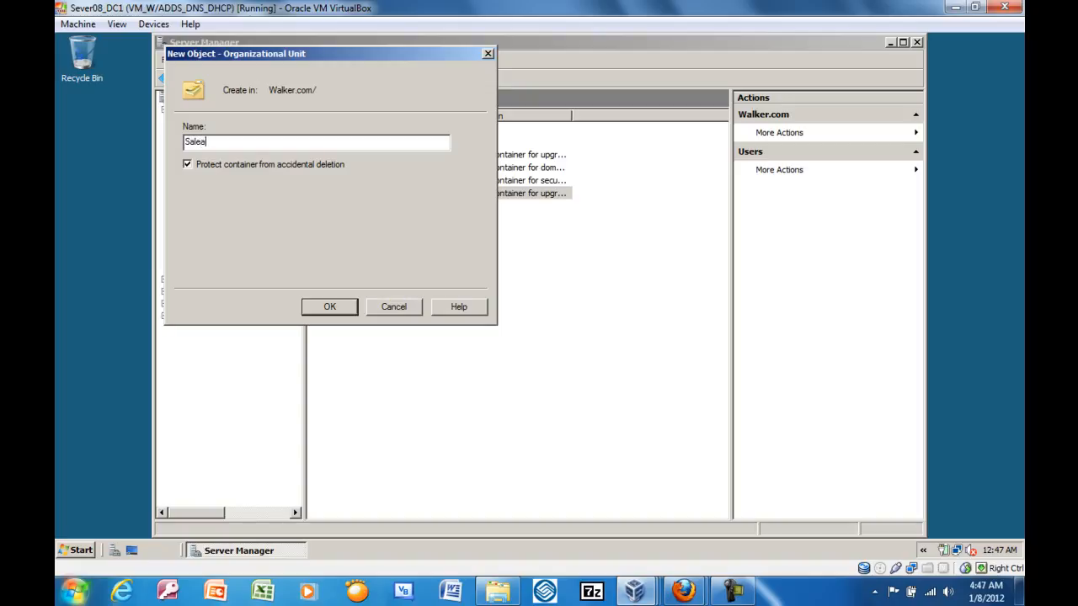
{"action": "key", "text": "BackSpace"}
{"action": "key", "text": "BackSpace"}
{"action": "type", "text": "s"}
{"action": "left_click", "coordinate": [188, 164]}
{"action": "key", "text": "Return"}
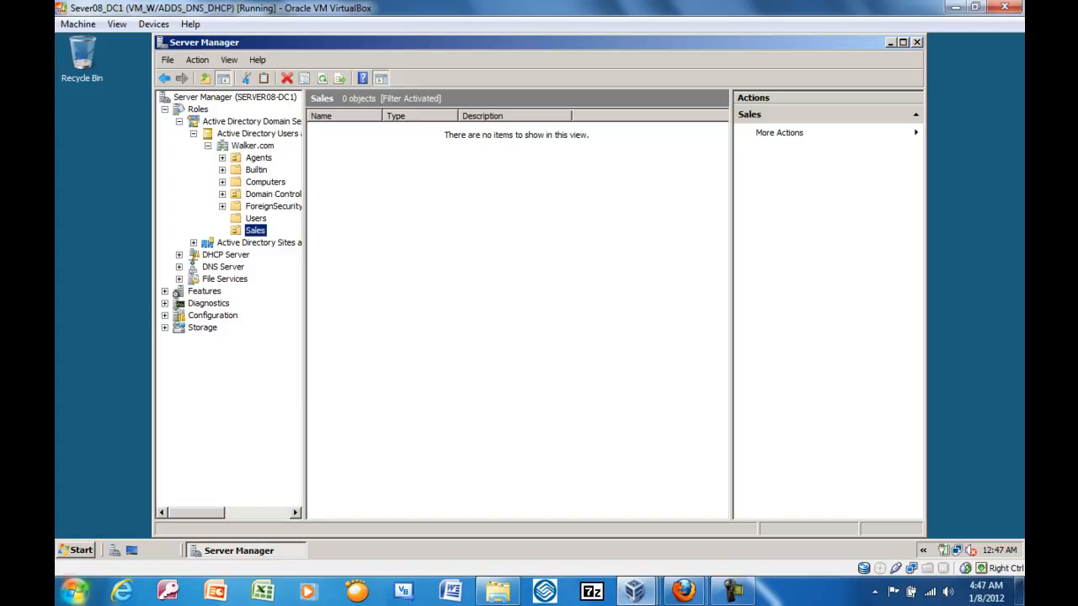
Move the new user from the Users container into the Sales organizational unit and check the contents of Sales and Agents.
{"action": "left_click", "coordinate": [256, 218]}
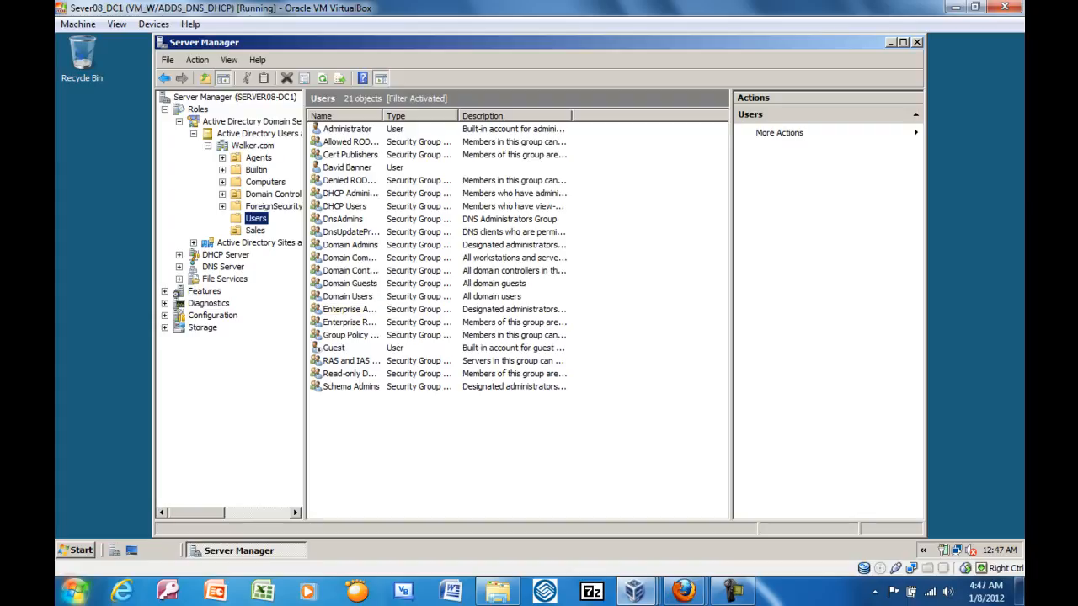
{"action": "left_click", "coordinate": [347, 168]}
{"action": "left_click_drag", "start_coordinate": [347, 168], "coordinate": [256, 230]}
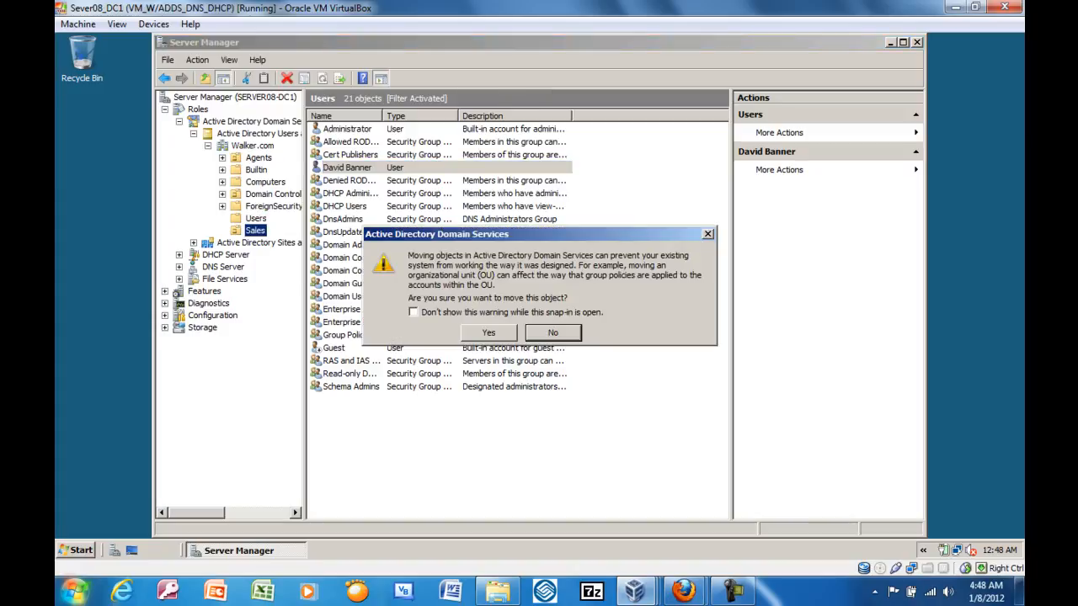
{"action": "key", "text": "Return"}
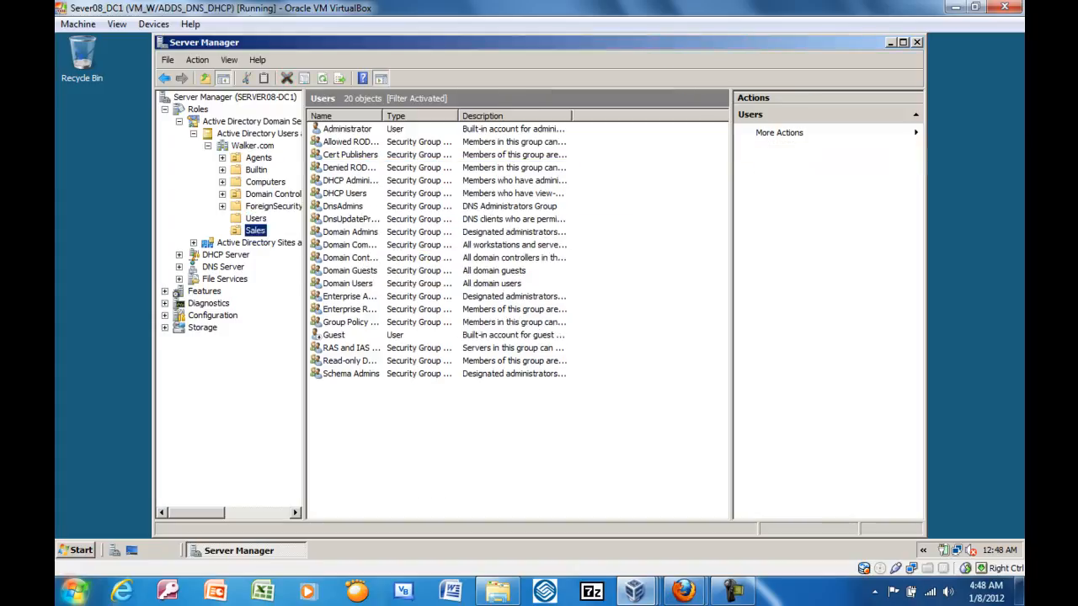
{"action": "left_click", "coordinate": [255, 231]}
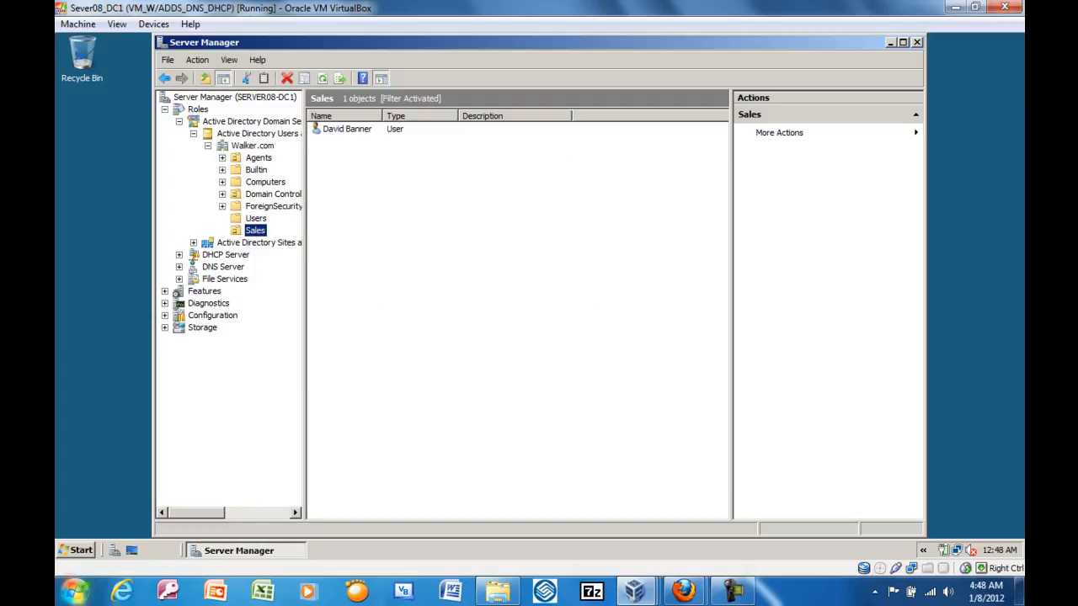
{"action": "left_click", "coordinate": [258, 158]}
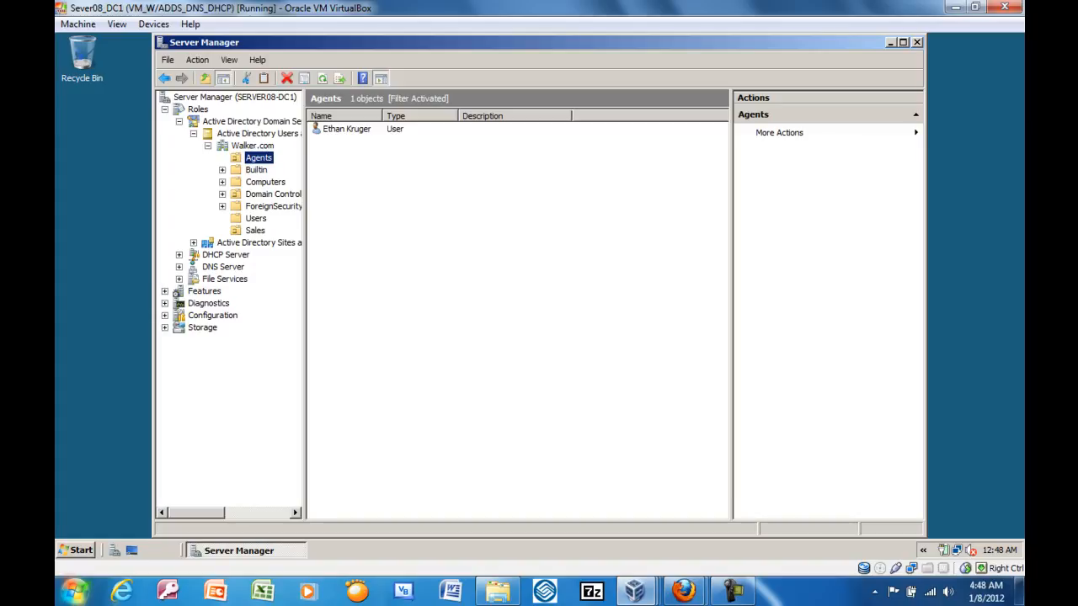
Close Server Manager and open the Group Policy Management console.
{"action": "left_click", "coordinate": [916, 42]}
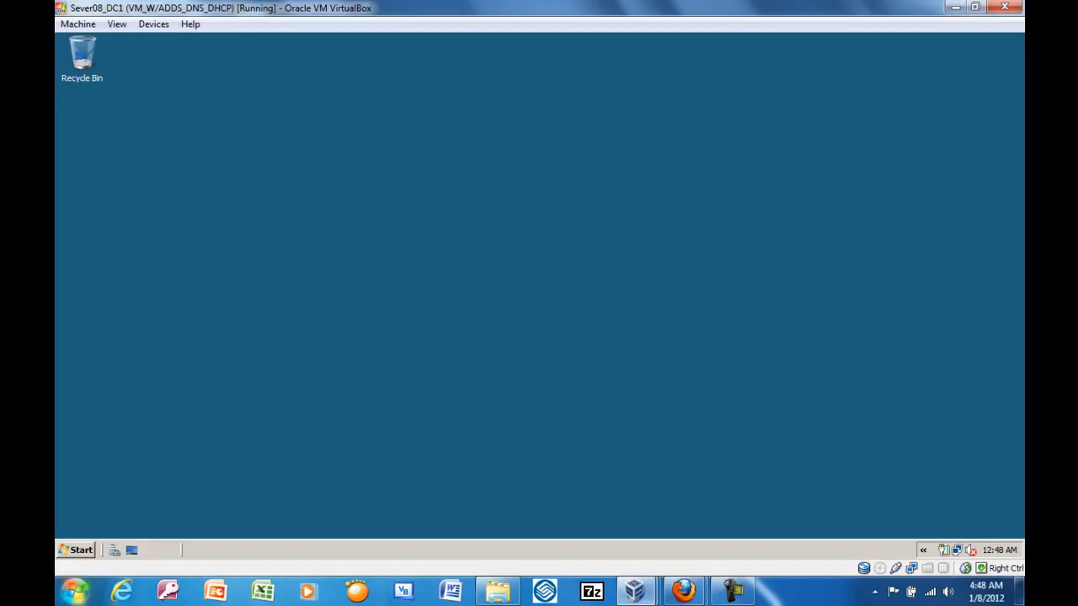
{"action": "left_click", "coordinate": [77, 550]}
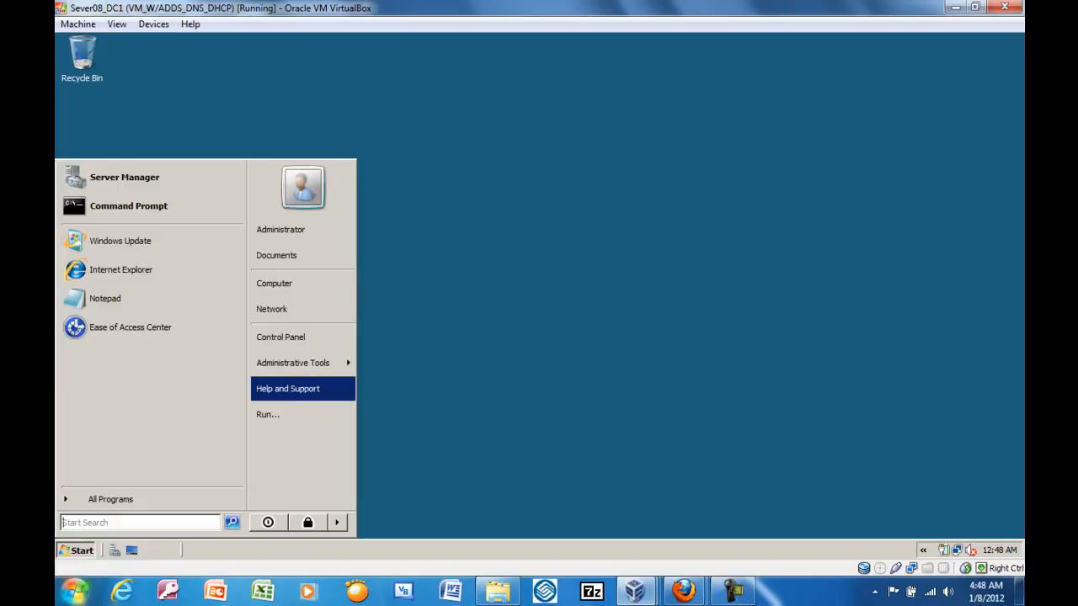
{"action": "mouse_move", "coordinate": [293, 363]}
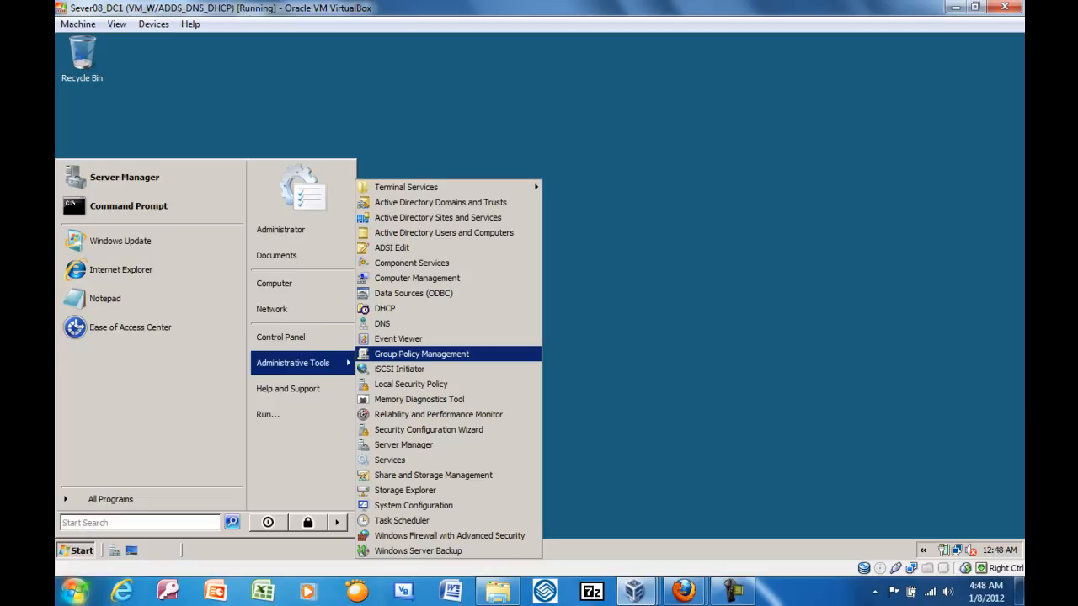
{"action": "left_click", "coordinate": [421, 355]}
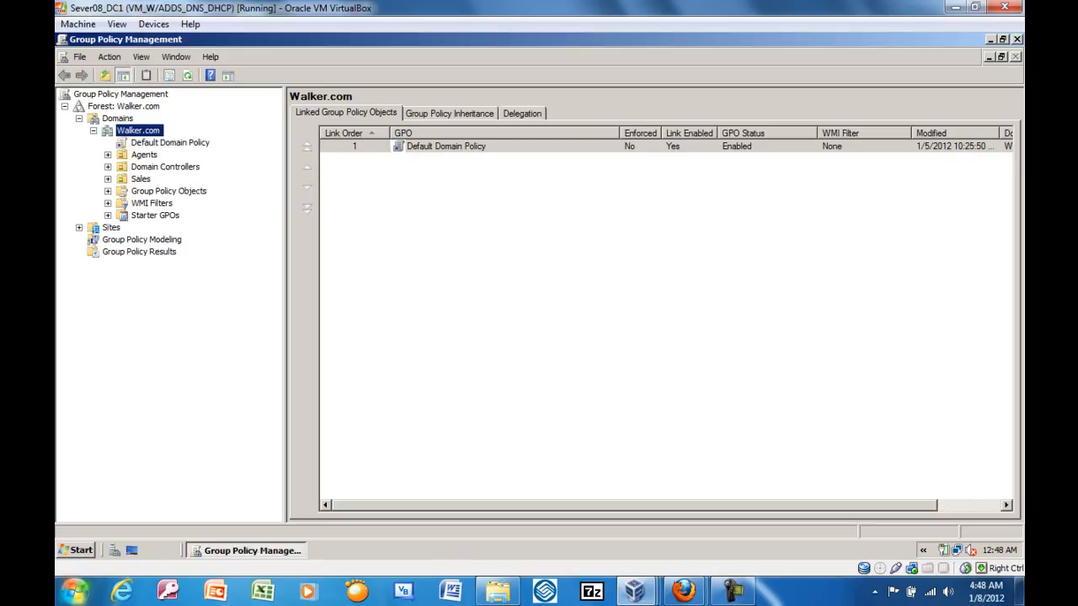
Create a group policy object named Recycle Bin Removal under Walker.com's Group Policy Objects, with no source starter GPO.
{"action": "left_click", "coordinate": [108, 191]}
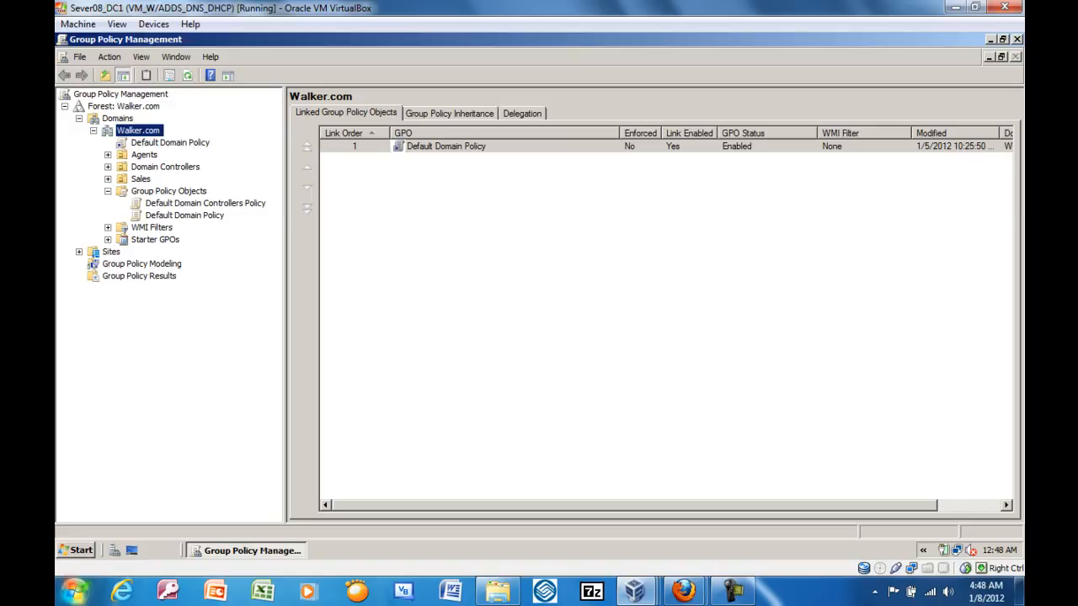
{"action": "left_click", "coordinate": [168, 191]}
{"action": "right_click", "coordinate": [124, 193]}
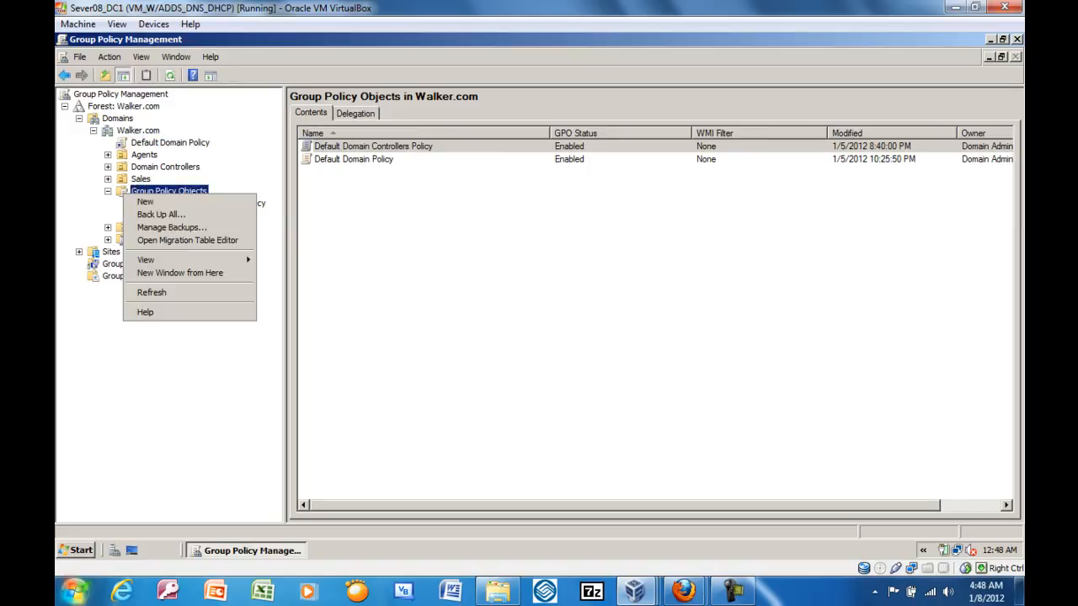
{"action": "left_click", "coordinate": [145, 202]}
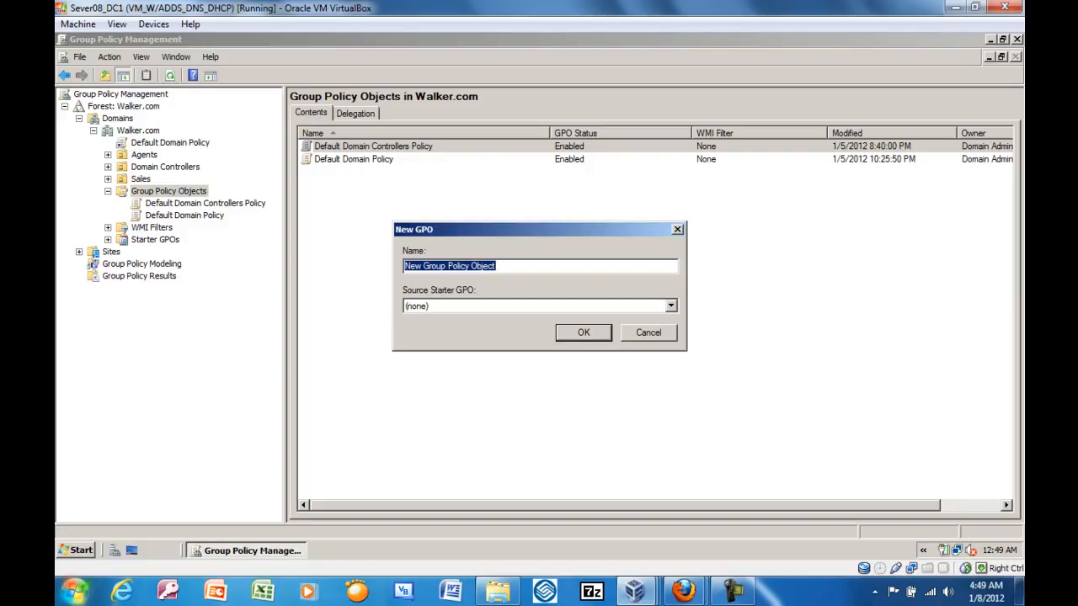
{"action": "key", "text": "BackSpace"}
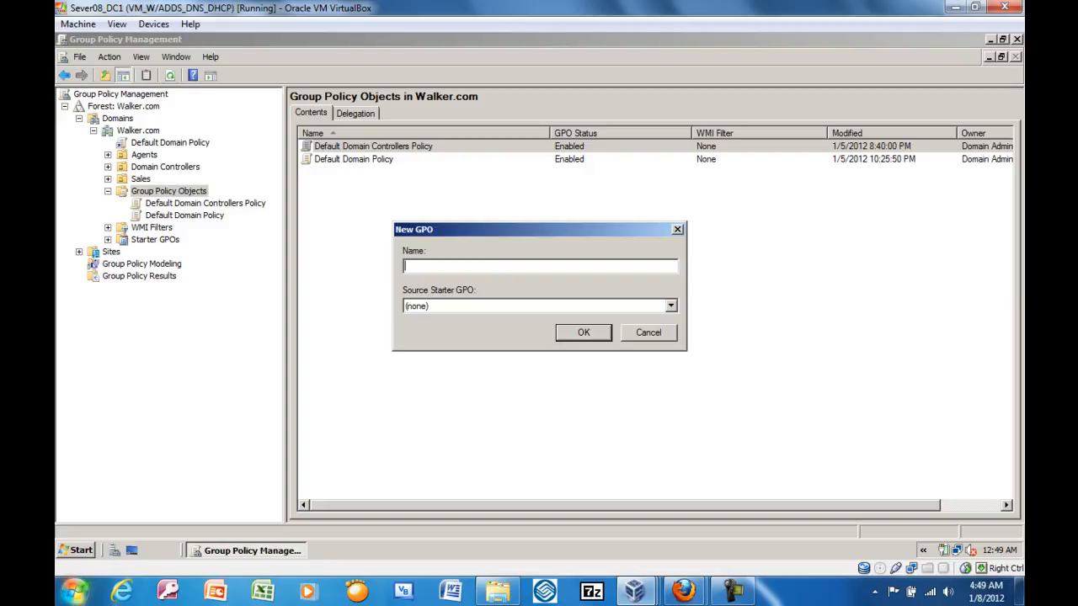
{"action": "type", "text": "Recycly"}
{"action": "key", "text": "BackSpace"}
{"action": "key", "text": "BackSpace"}
{"action": "type", "text": "le Bin Removal"}
{"action": "key", "text": "Return"}
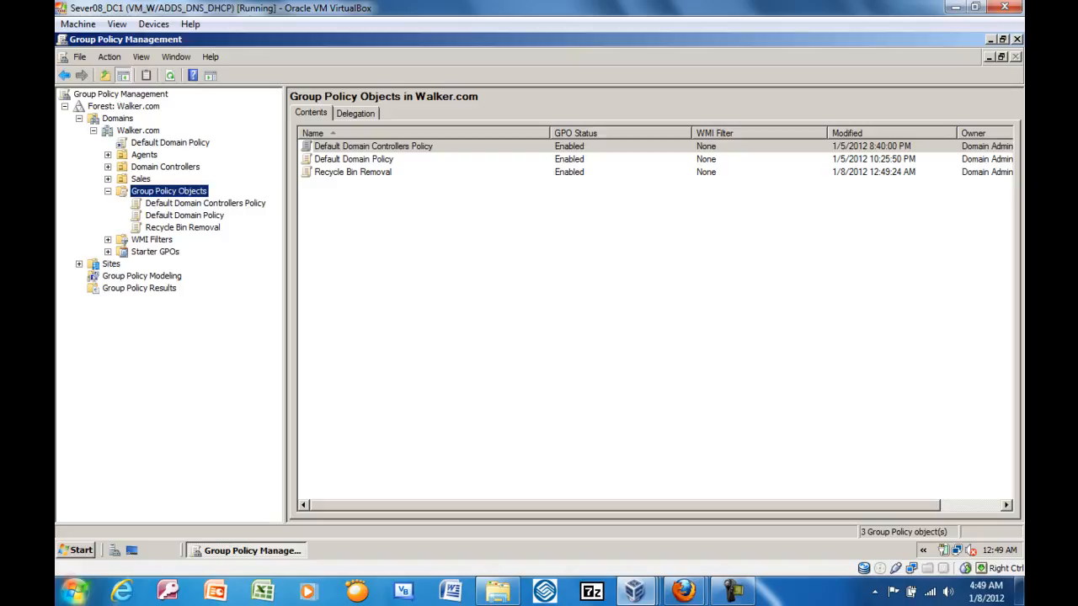
Open the Recycle Bin Removal policy object for editing and show the Desktop settings under User Configuration > Policies > Administrative Templates.
{"action": "left_click", "coordinate": [183, 227]}
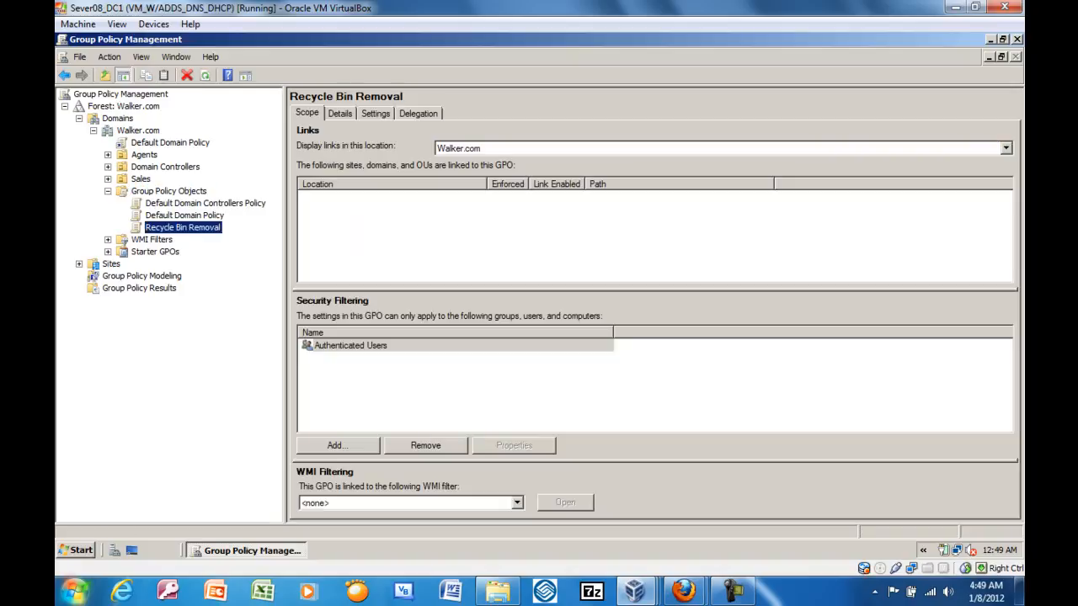
{"action": "right_click", "coordinate": [165, 228]}
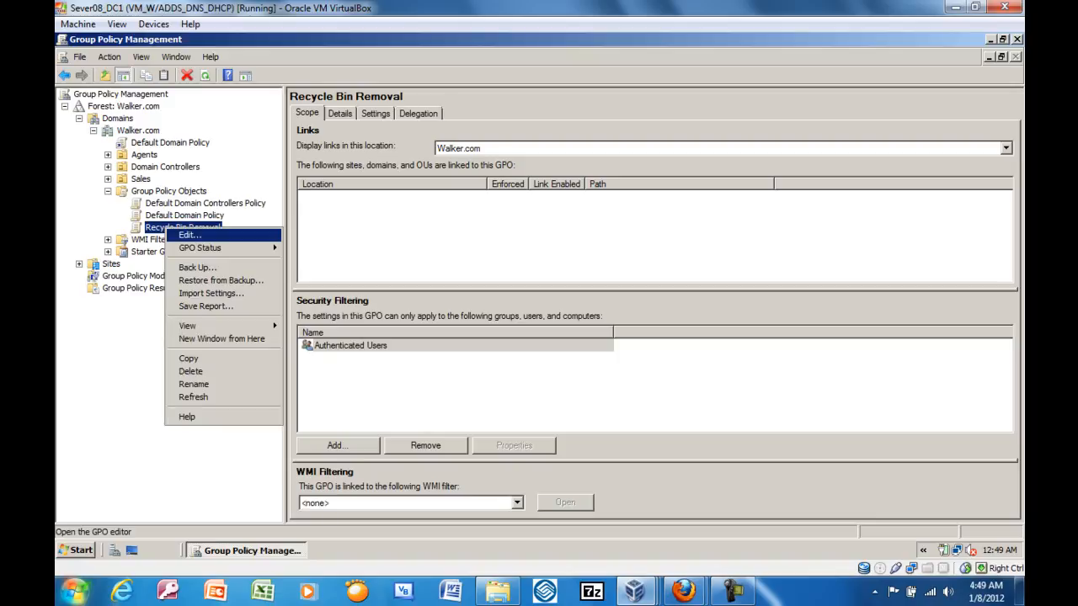
{"action": "left_click", "coordinate": [190, 235]}
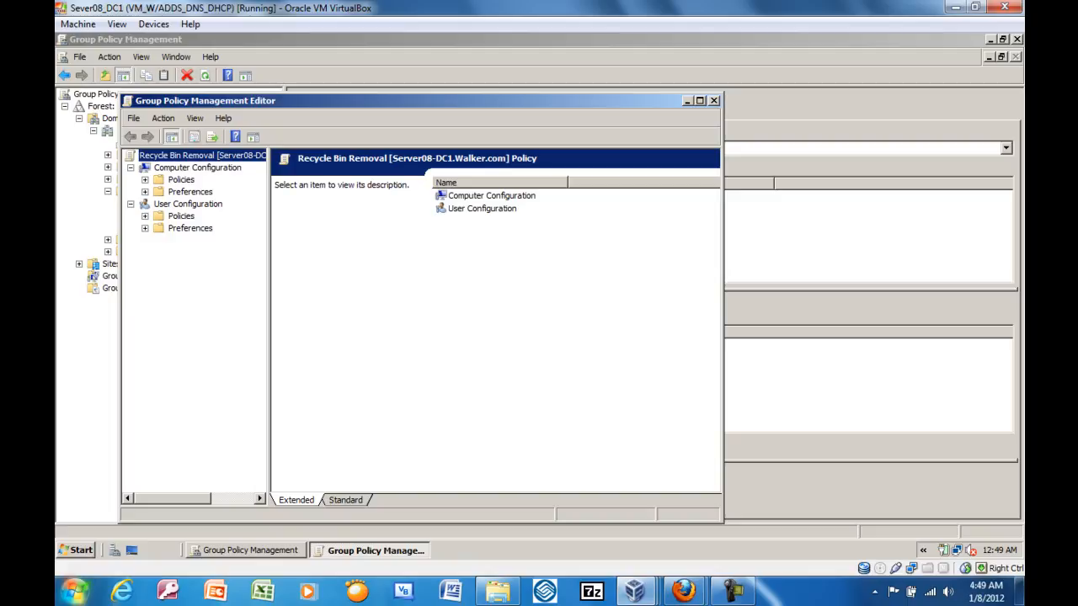
{"action": "left_click", "coordinate": [145, 217]}
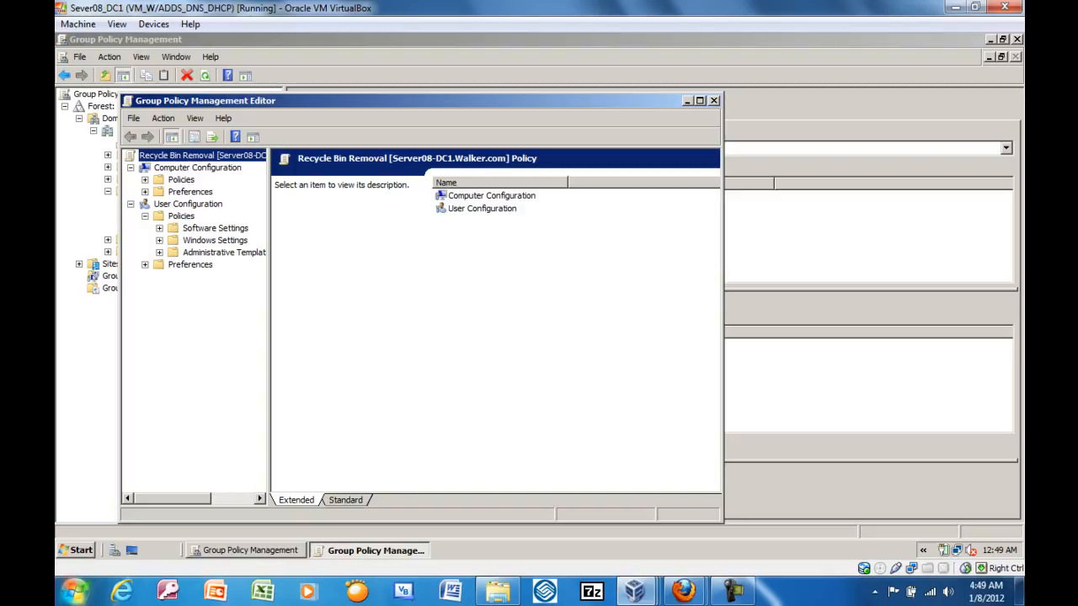
{"action": "left_click", "coordinate": [159, 252]}
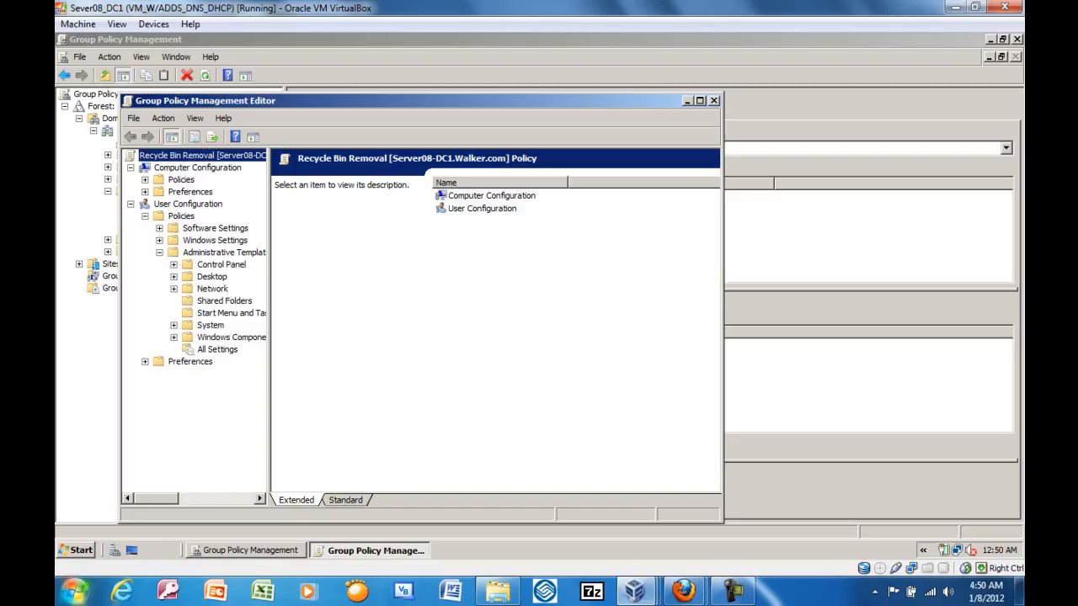
{"action": "left_click", "coordinate": [174, 276]}
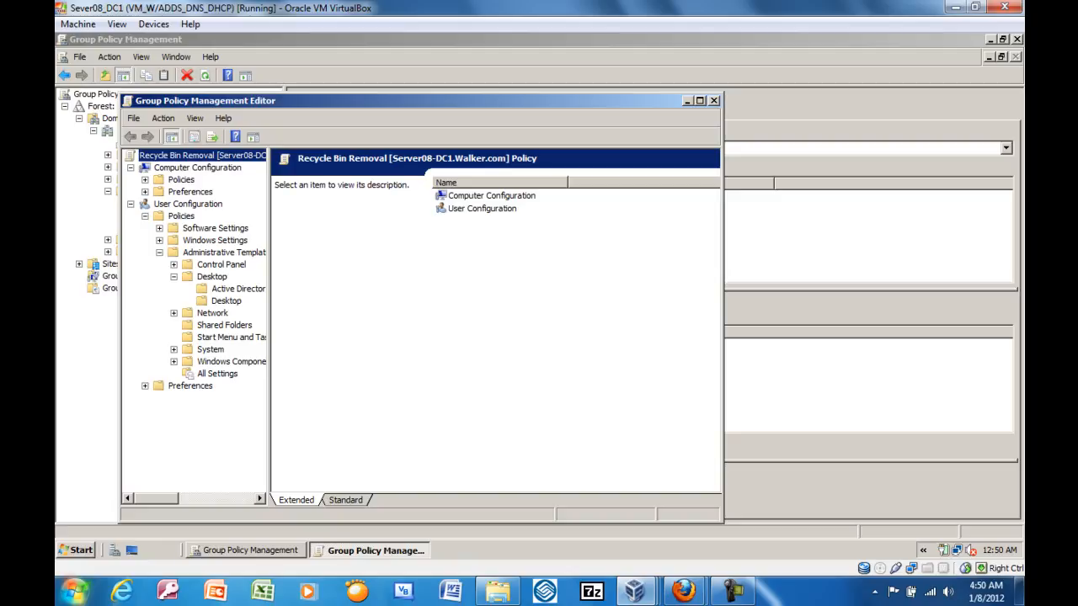
{"action": "left_click", "coordinate": [226, 301]}
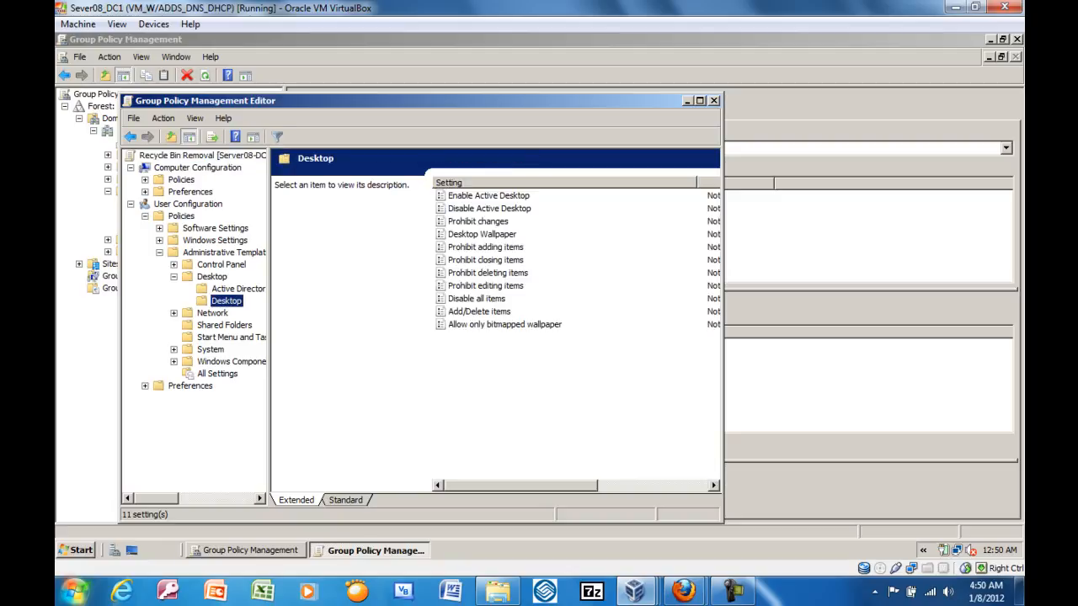
{"action": "left_click", "coordinate": [211, 276]}
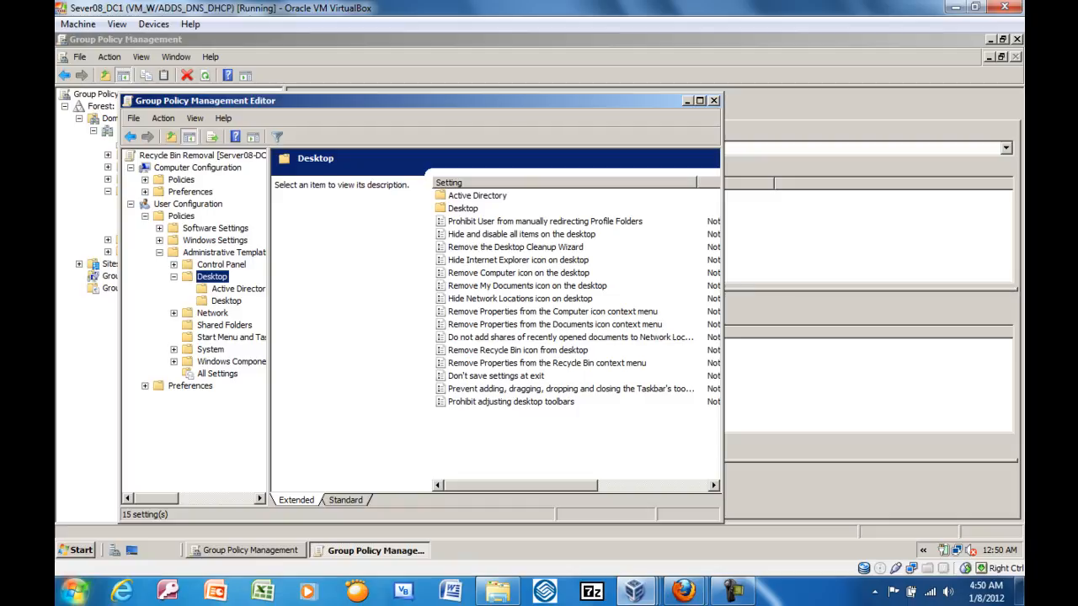
Set the policy setting "Remove Recycle Bin icon from desktop" to Enabled and view its explanation.
{"action": "double_click", "coordinate": [517, 350]}
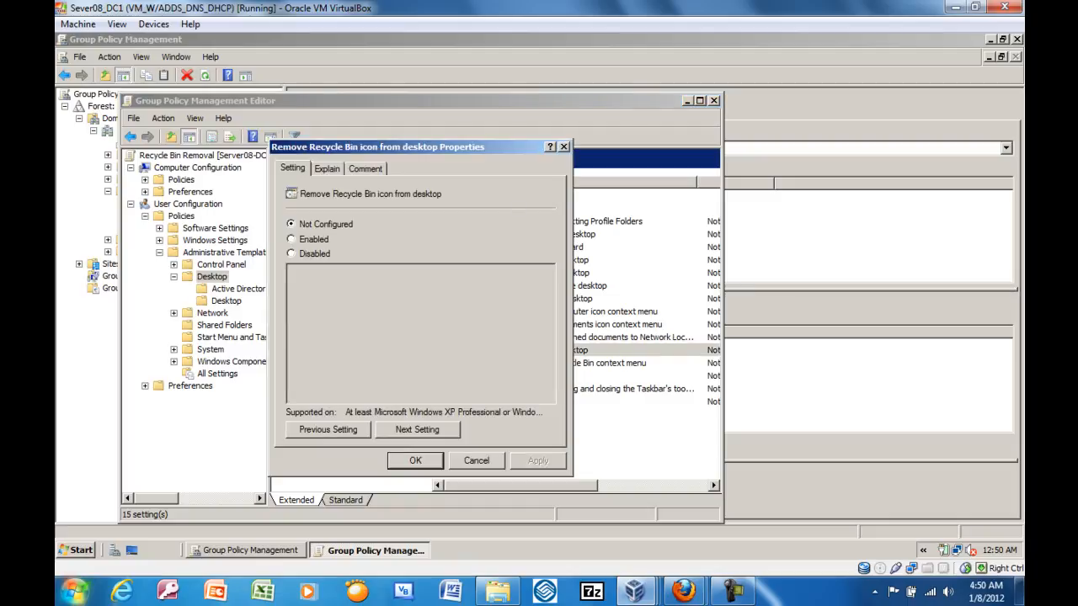
{"action": "left_click", "coordinate": [564, 146]}
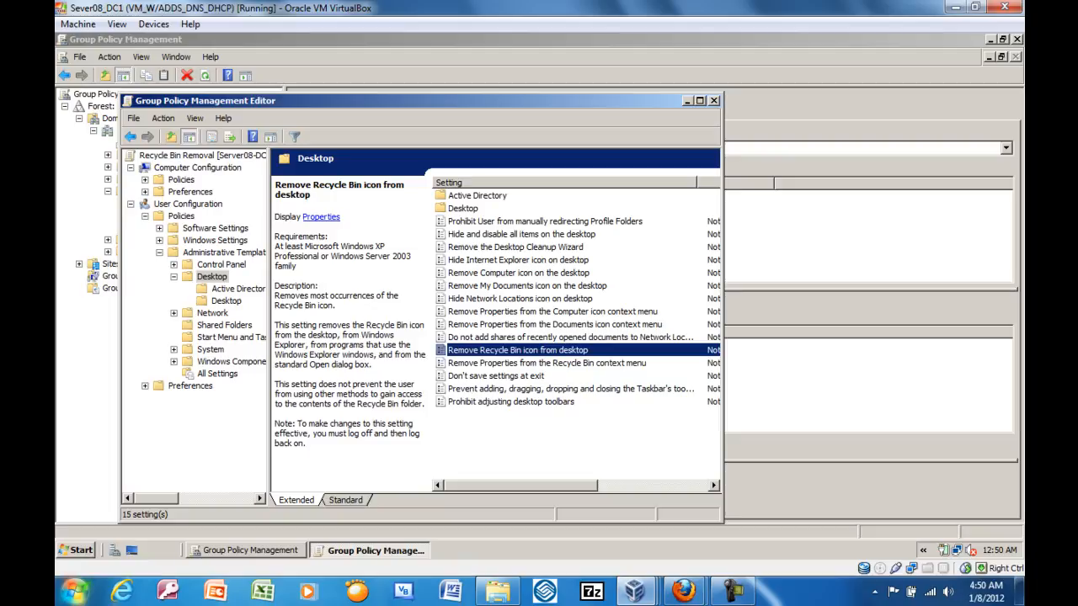
{"action": "key", "text": "Return"}
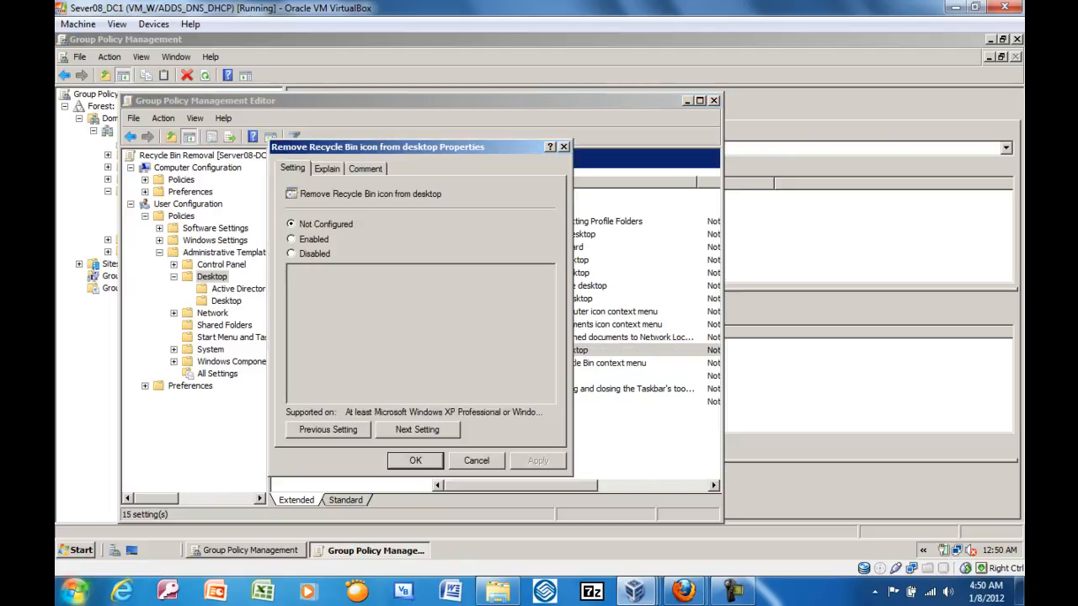
{"action": "left_click", "coordinate": [291, 239]}
{"action": "key", "text": "ctrl+Tab"}
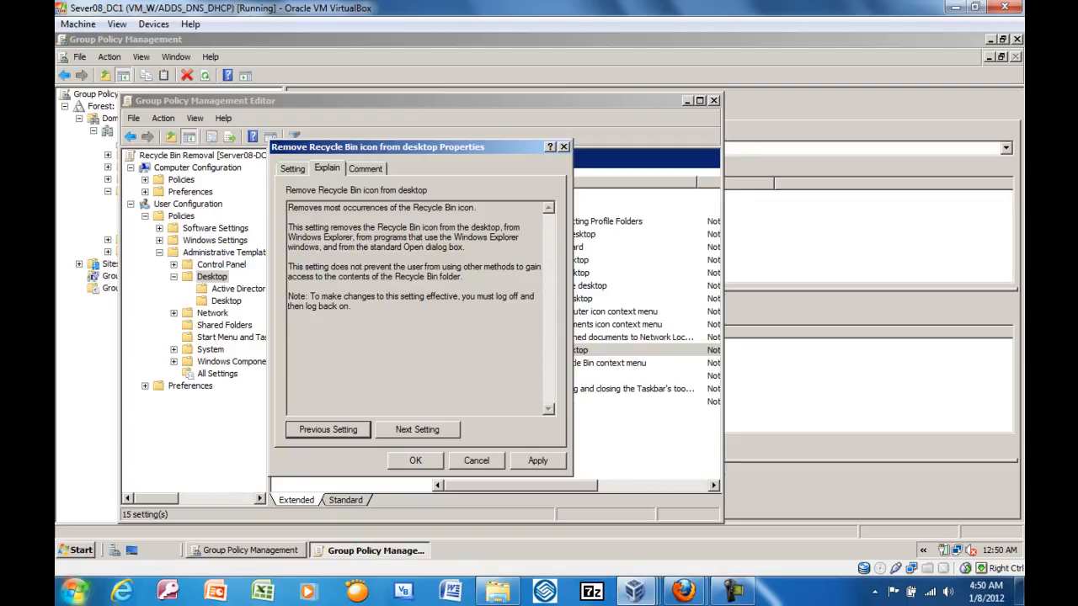
Comment the setting with "This policy is designed to remove the recycle bin form the desktop of a given OU", save it and close the editor.
{"action": "key", "text": "ctrl+Tab"}
{"action": "type", "text": "This pol"}
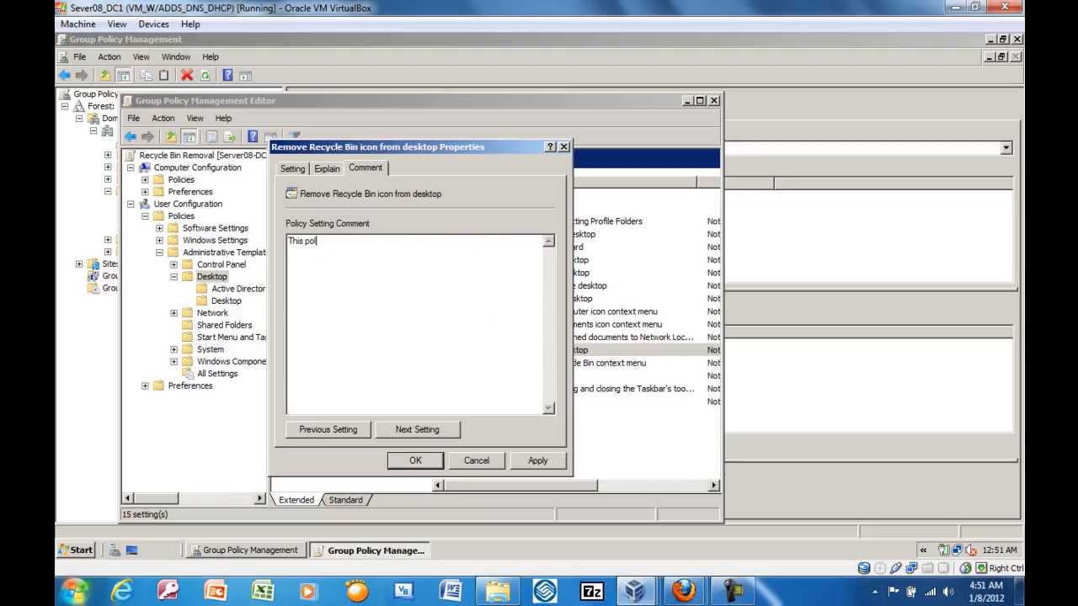
{"action": "type", "text": "icy is designed to remove the recyc"}
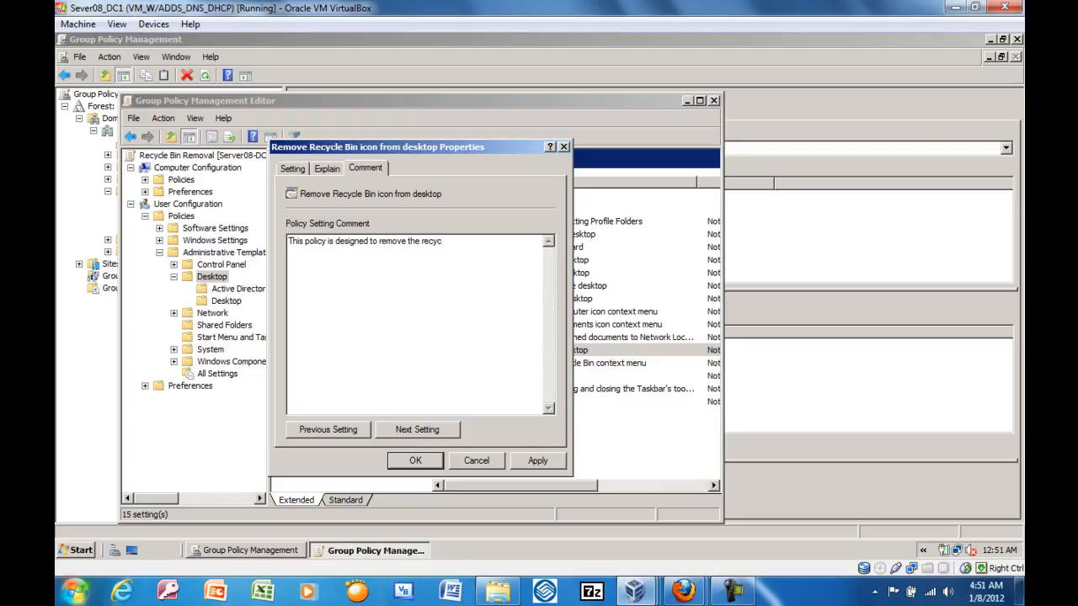
{"action": "type", "text": "le bin form the destop"}
{"action": "key", "text": "BackSpace"}
{"action": "key", "text": "BackSpace"}
{"action": "key", "text": "BackSpace"}
{"action": "type", "text": "ktop of a given o"}
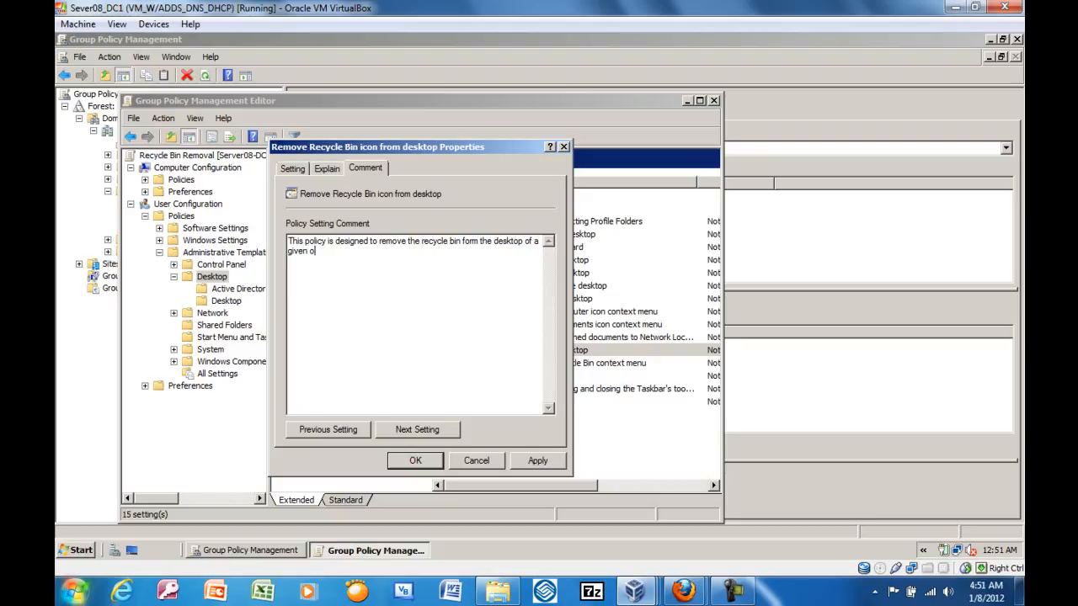
{"action": "key", "text": "BackSpace"}
{"action": "type", "text": "OU"}
{"action": "left_click", "coordinate": [292, 168]}
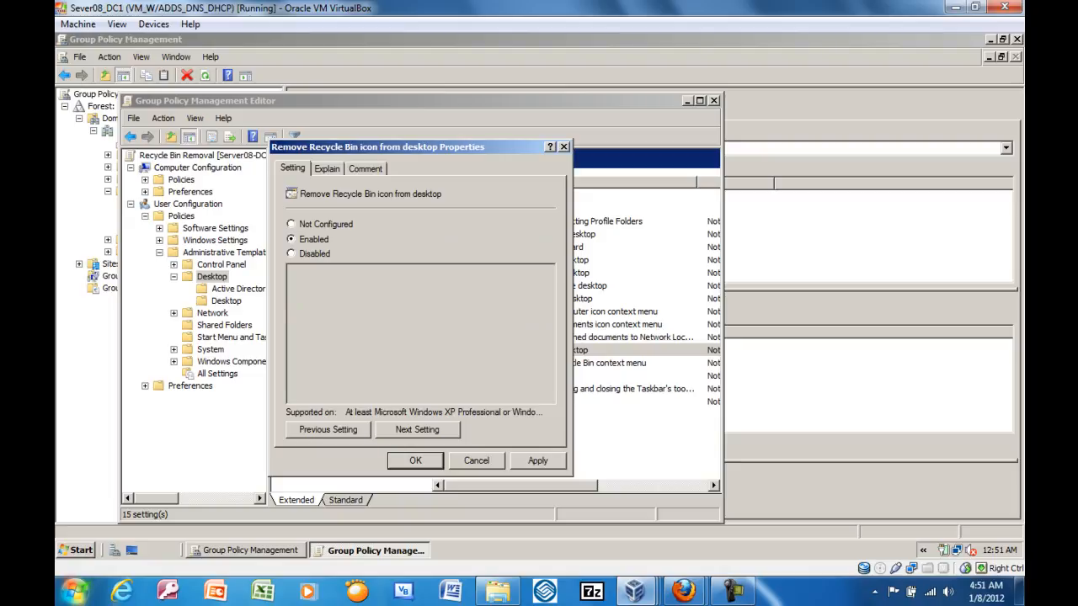
{"action": "left_click", "coordinate": [365, 169]}
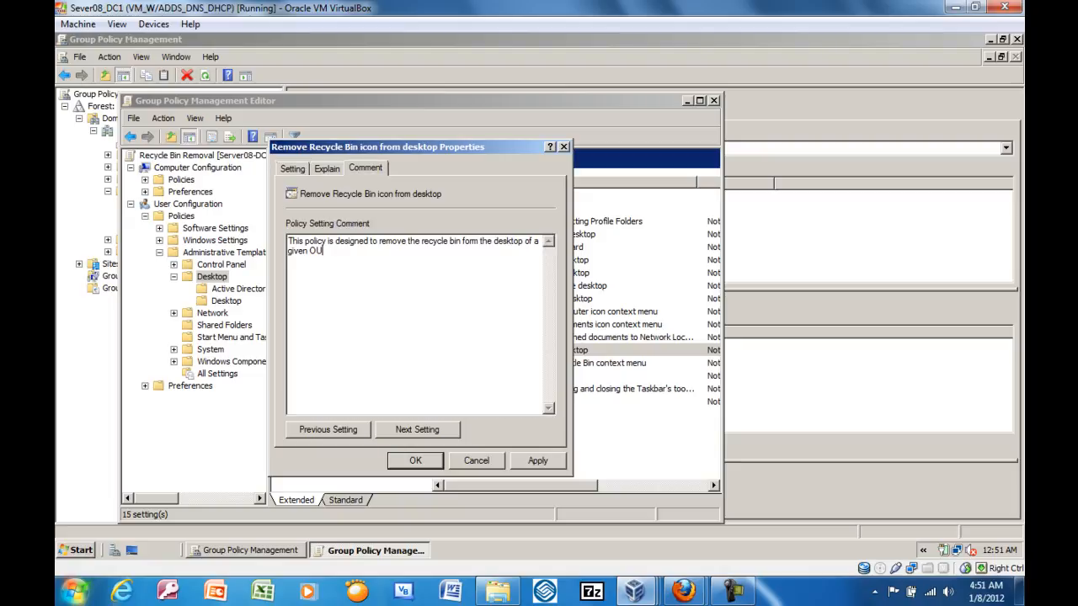
{"action": "left_click", "coordinate": [415, 461]}
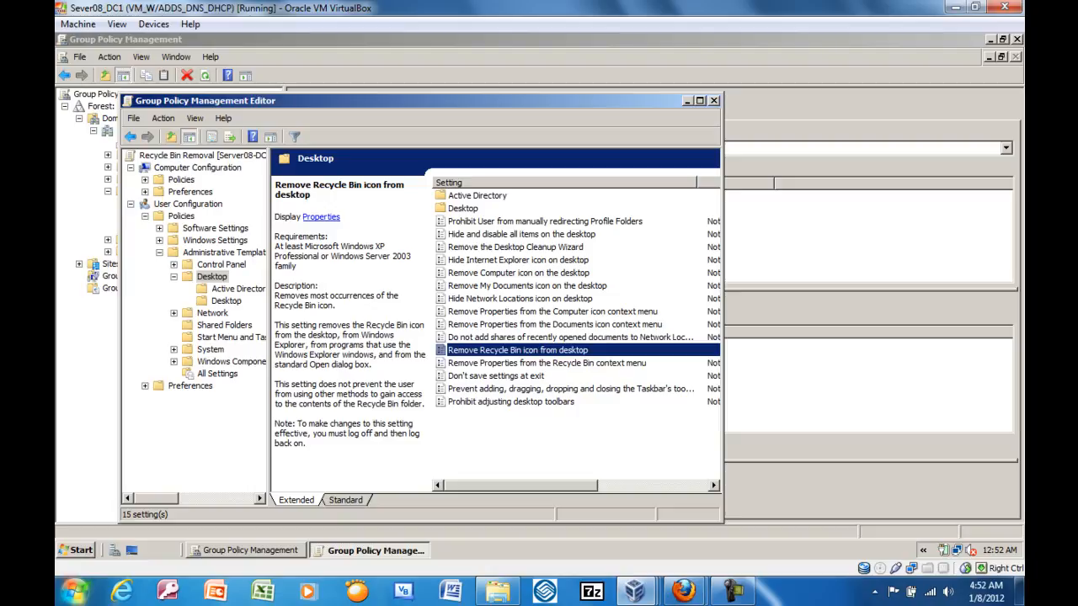
{"action": "left_click", "coordinate": [713, 100]}
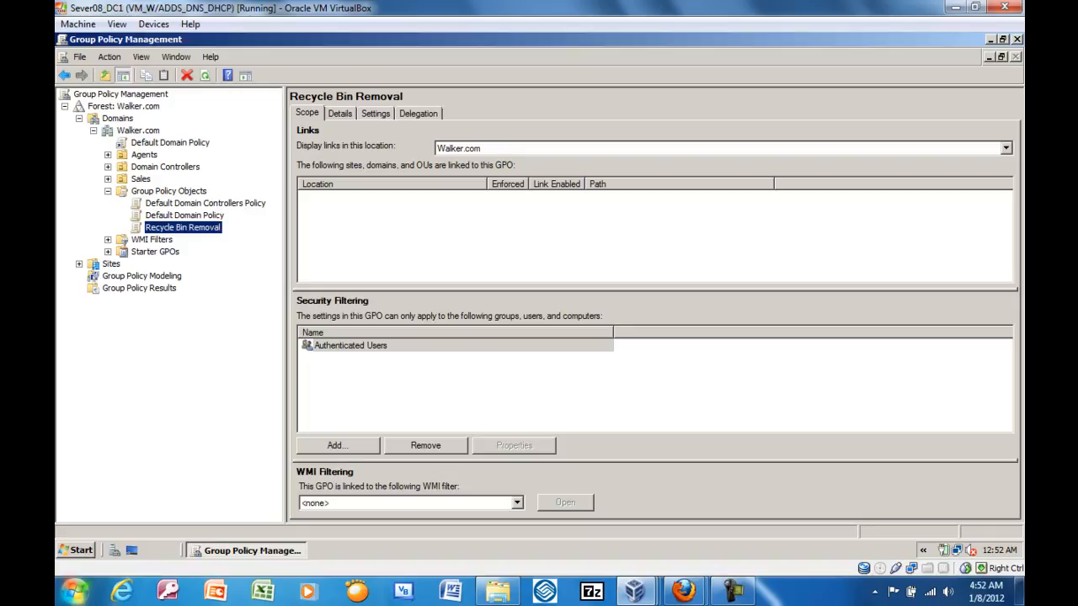
Link the existing Recycle Bin Removal policy object to the Sales organizational unit and expand Sales to show the link.
{"action": "left_click", "coordinate": [139, 178]}
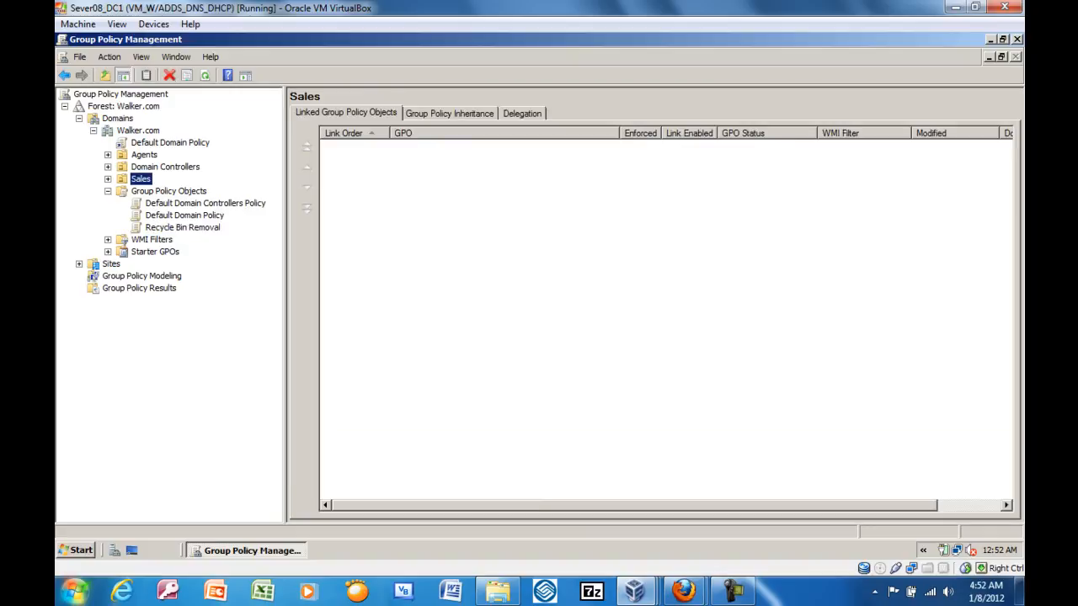
{"action": "right_click", "coordinate": [132, 177]}
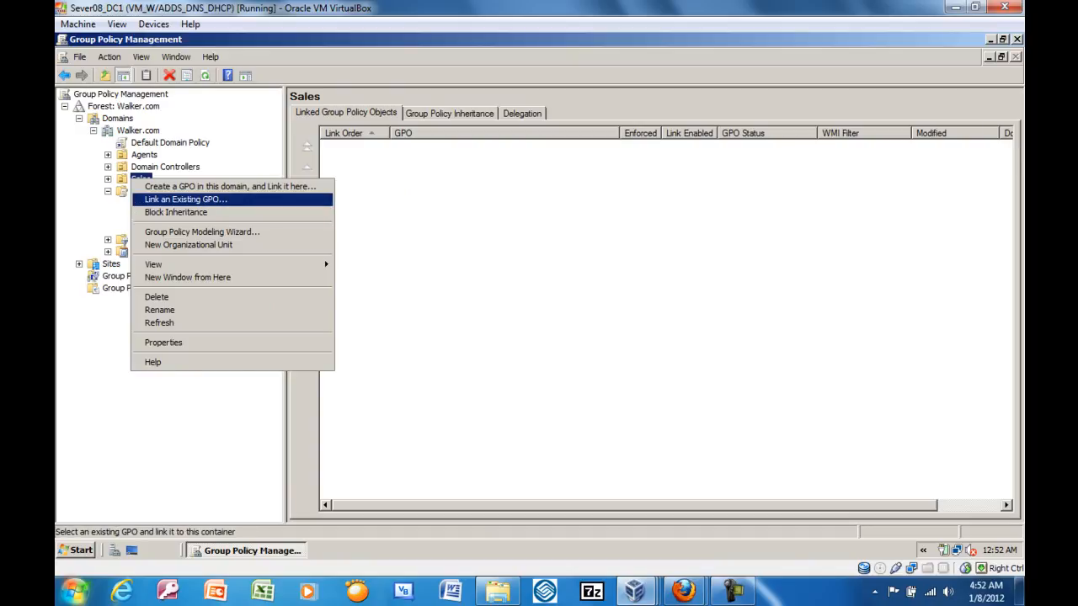
{"action": "left_click", "coordinate": [186, 199]}
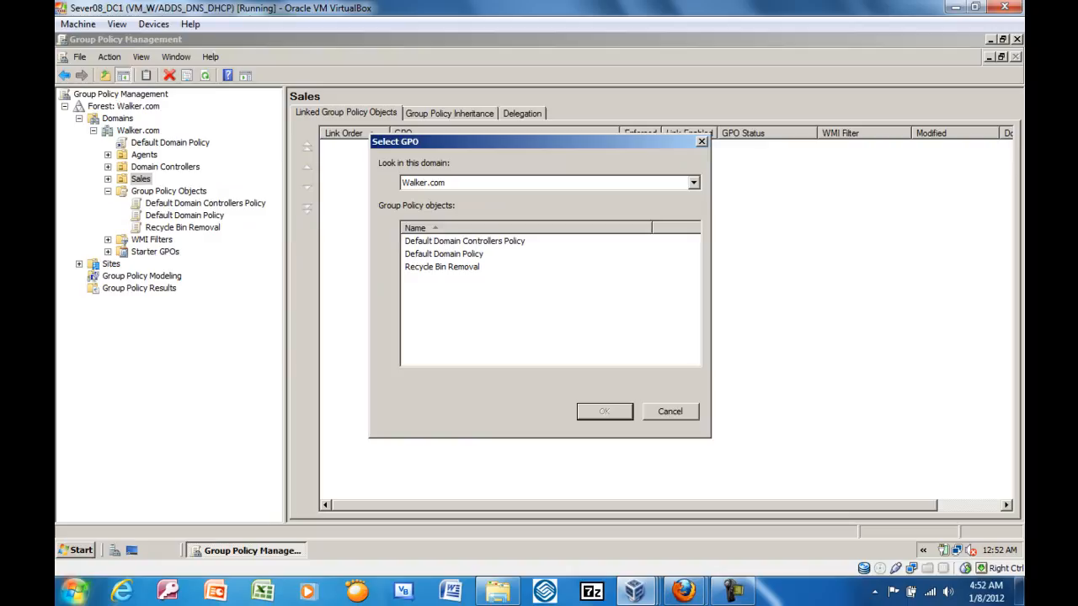
{"action": "left_click", "coordinate": [442, 267]}
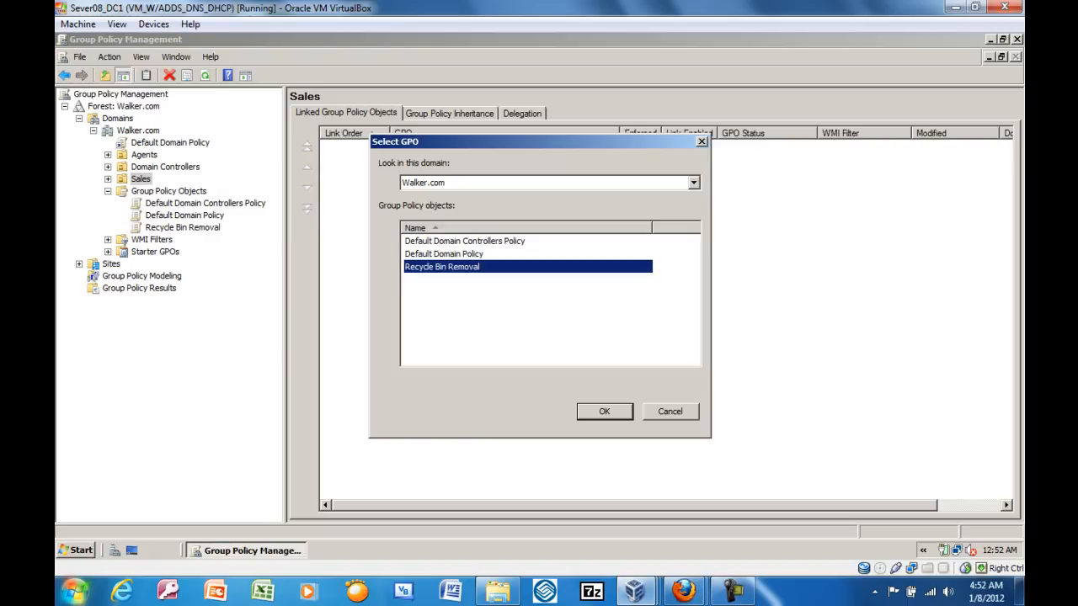
{"action": "key", "text": "Return"}
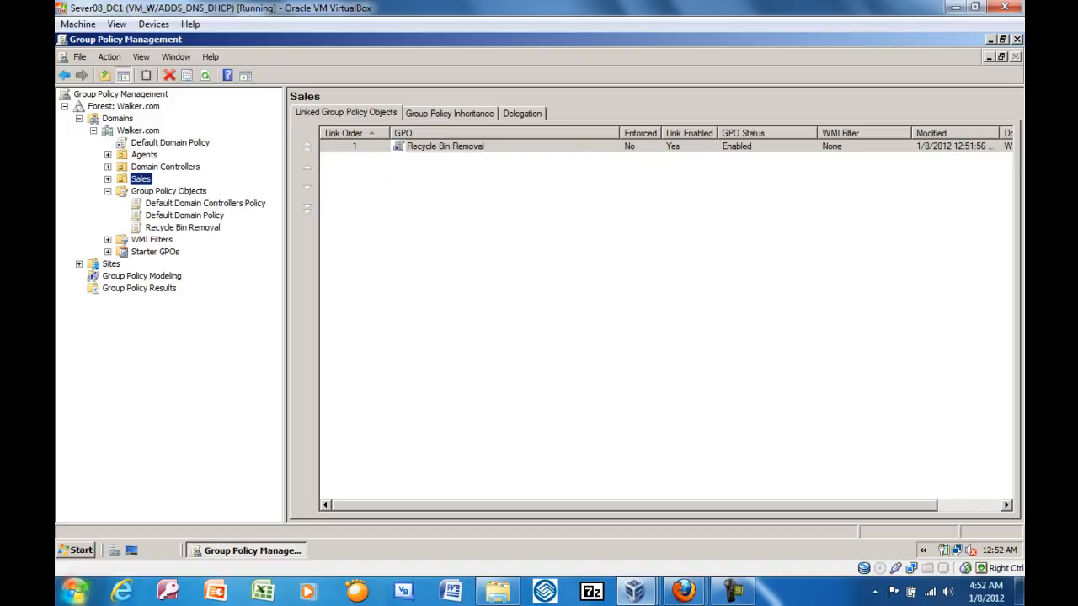
{"action": "key", "text": "Right"}
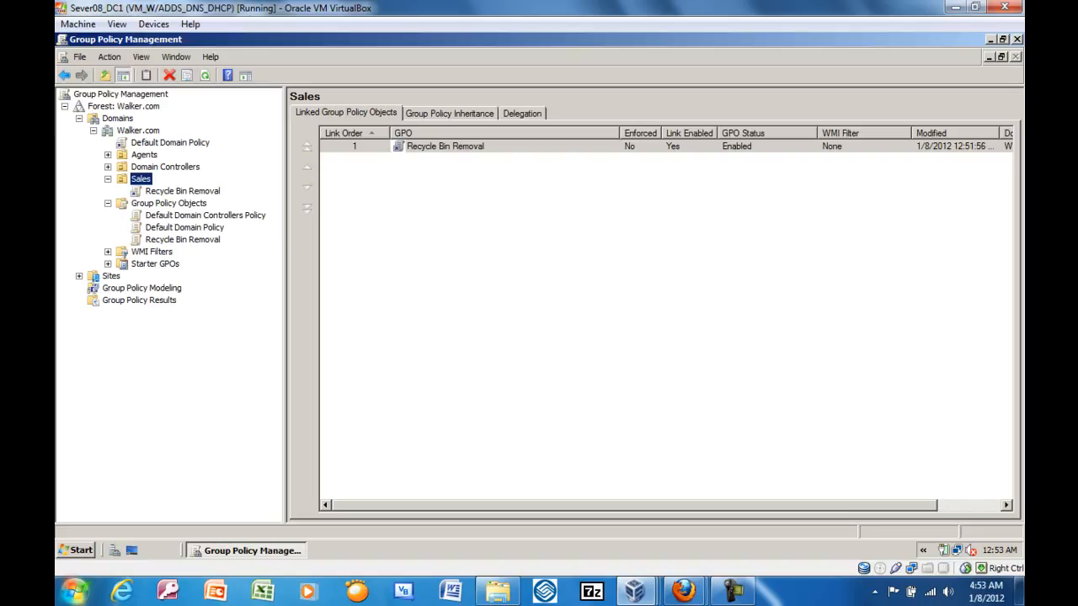
Close the Group Policy Management console and run gpupdate /force on the server.
{"action": "left_click", "coordinate": [1016, 39]}
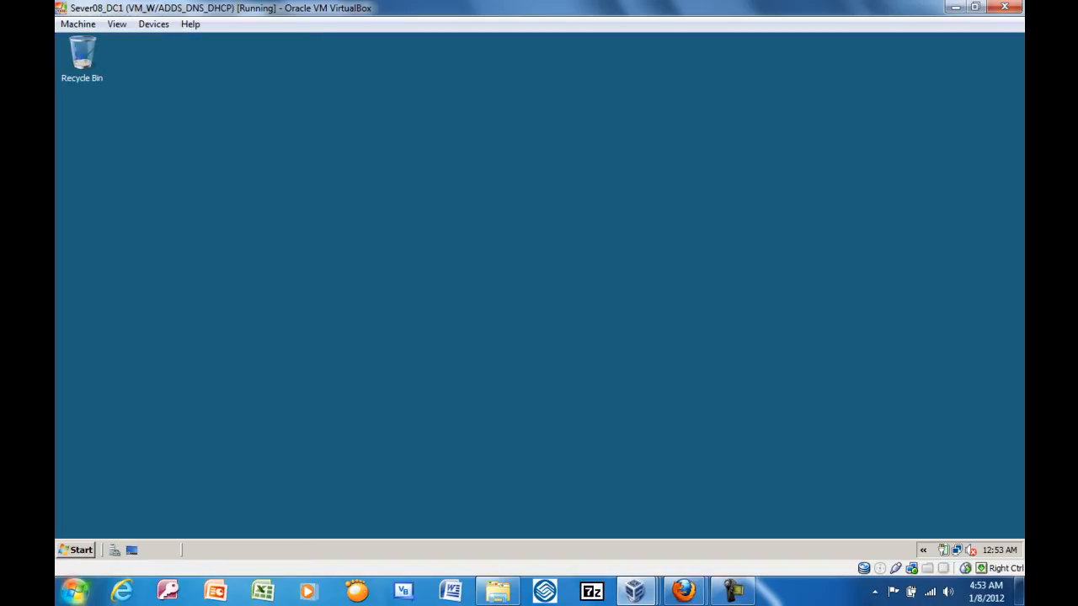
{"action": "left_click", "coordinate": [77, 550]}
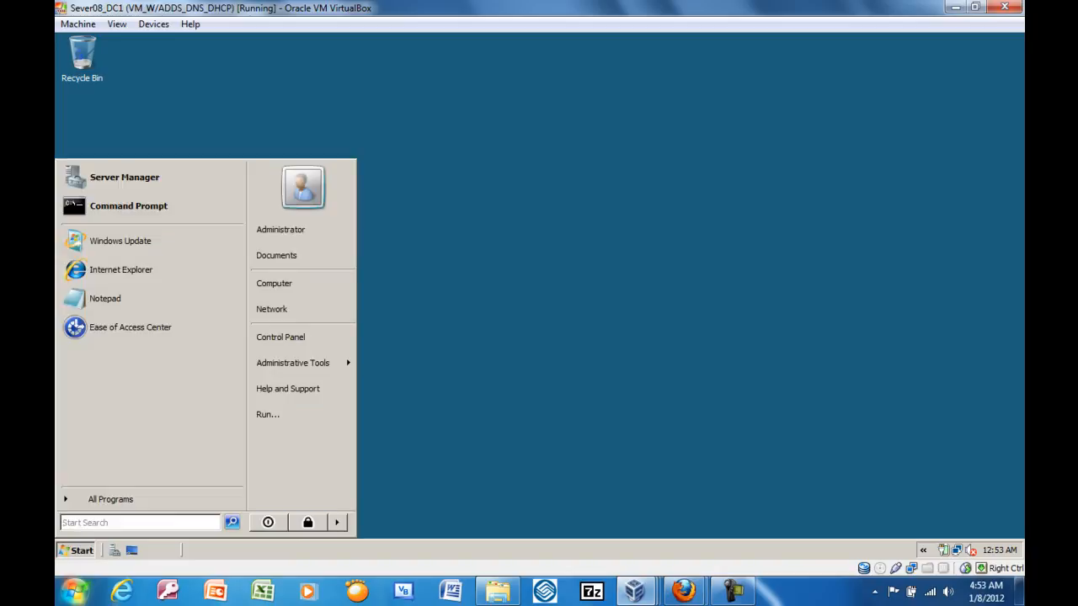
{"action": "left_click", "coordinate": [268, 414]}
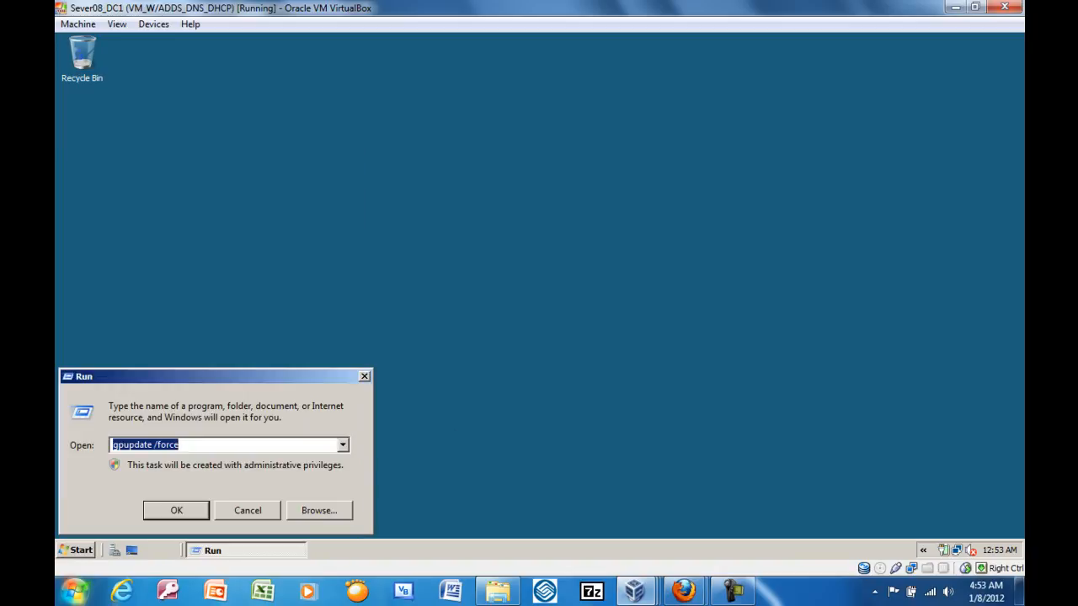
{"action": "left_click", "coordinate": [182, 445]}
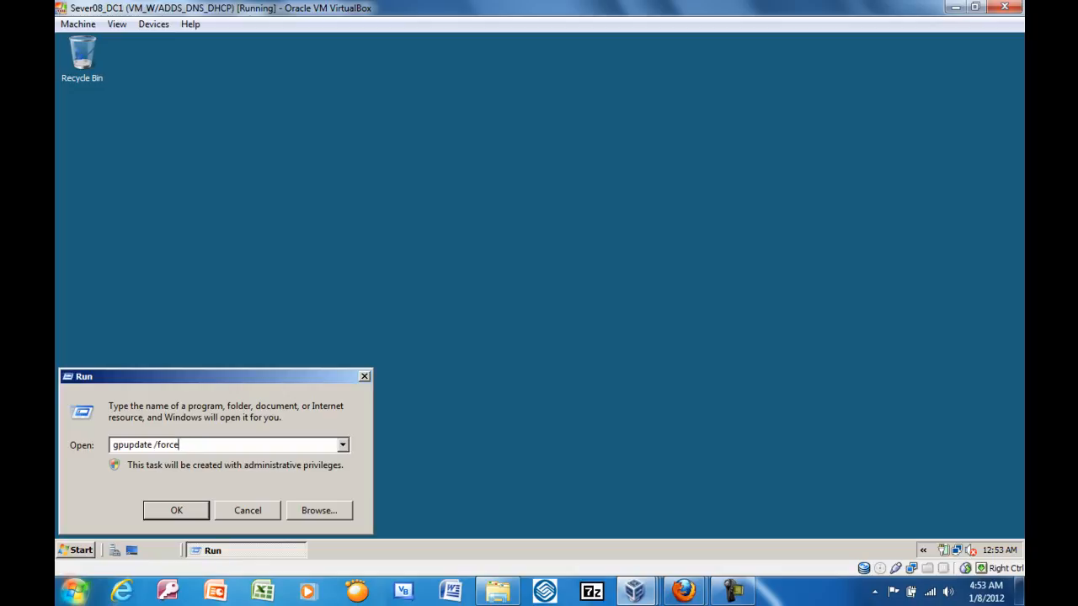
{"action": "key", "text": "Return"}
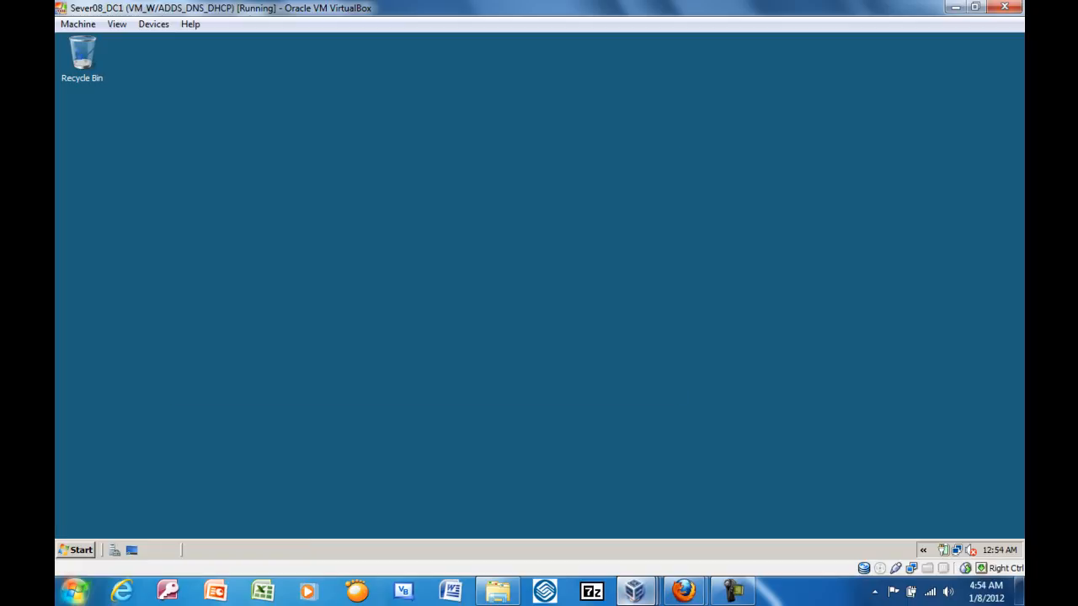
Switch to the Vista_PC virtual machine and log on to the WALKER domain with the Sales user's full name and account password.
{"action": "key", "text": "alt+Tab"}
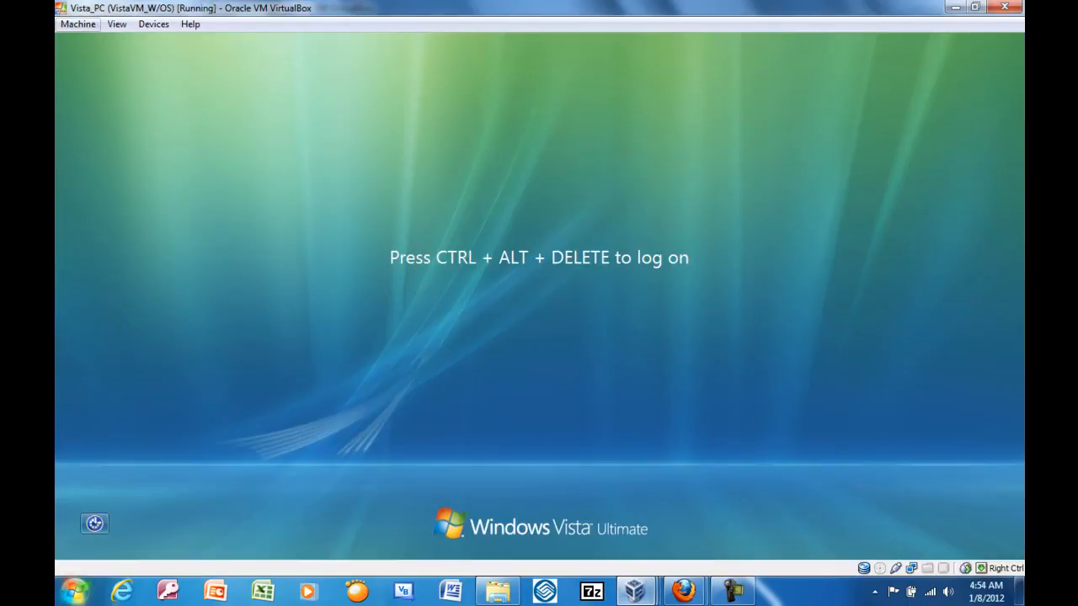
{"action": "left_click", "coordinate": [78, 23]}
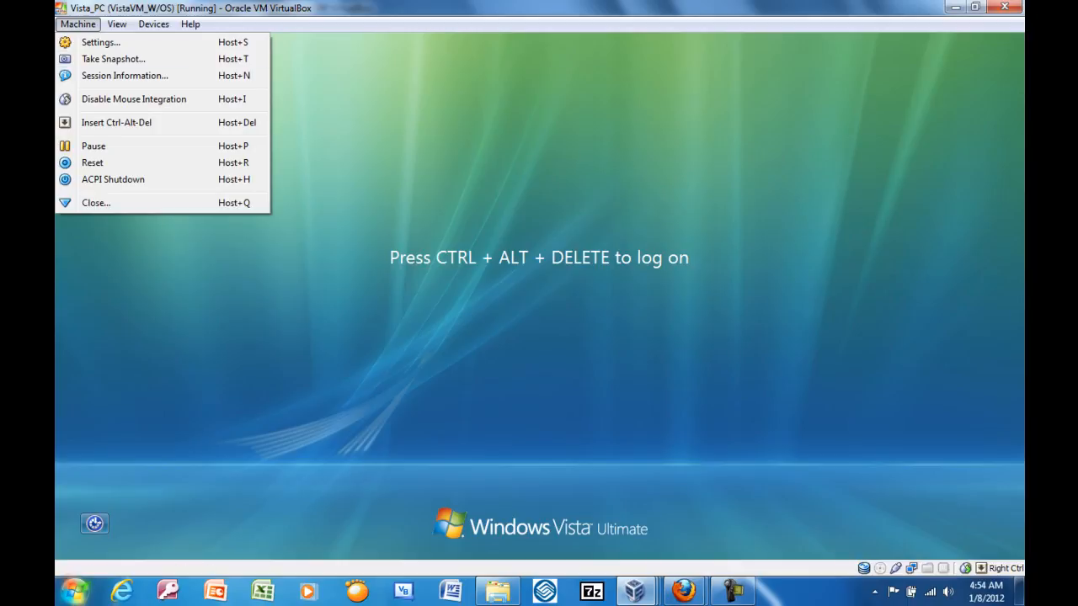
{"action": "left_click", "coordinate": [117, 122]}
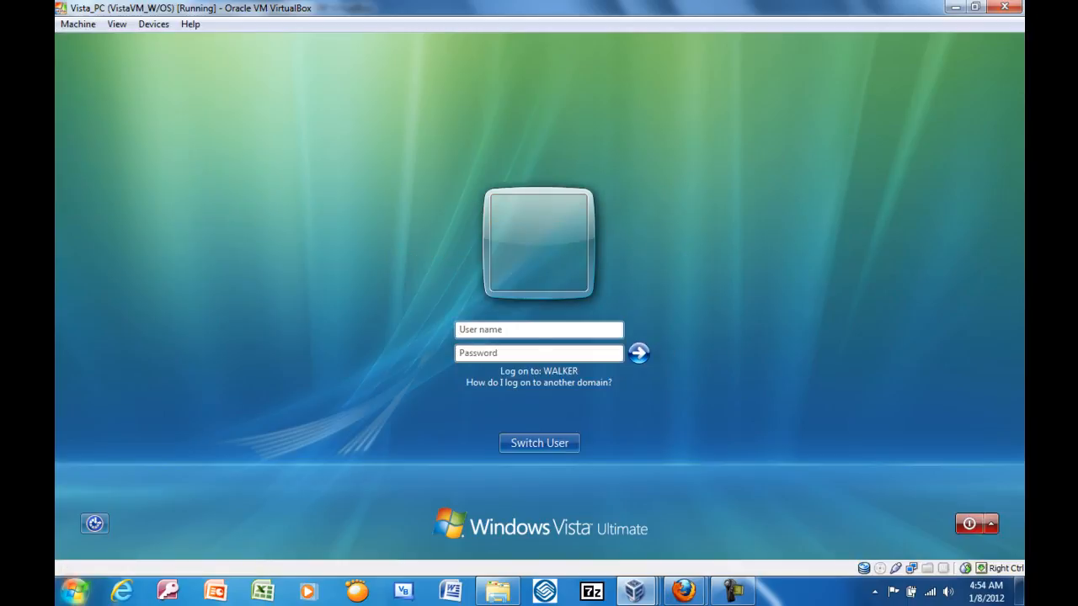
{"action": "type", "text": "D"}
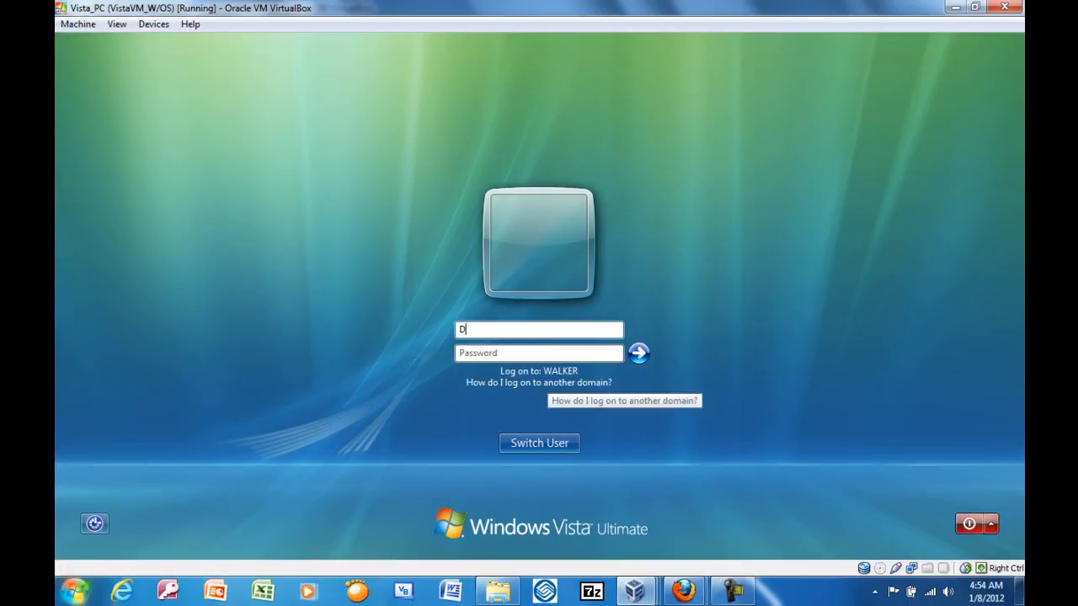
{"action": "type", "text": "avid Banner"}
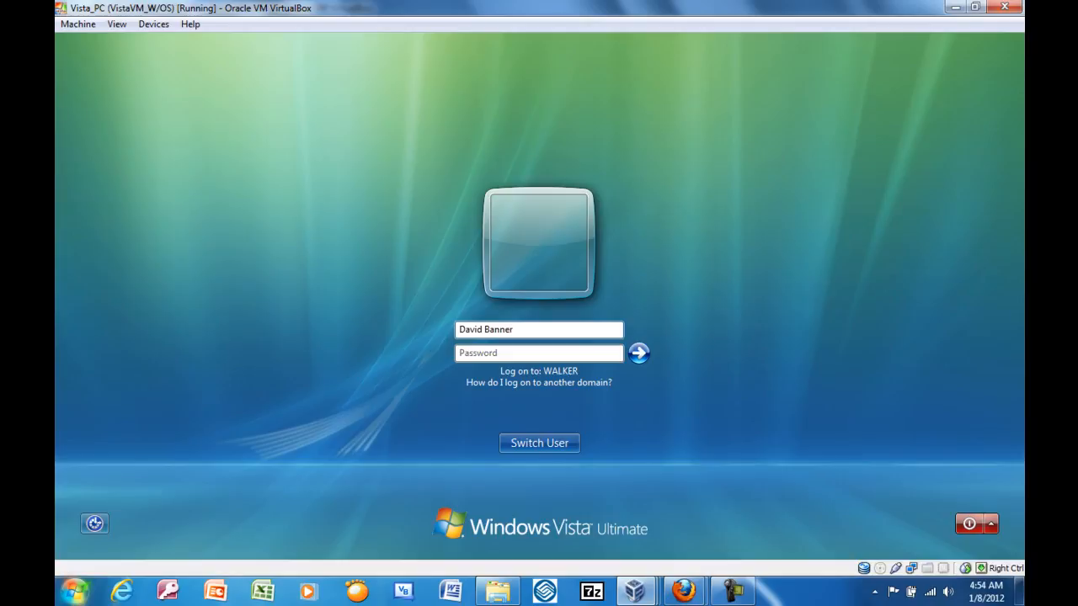
{"action": "key", "text": "Tab"}
{"action": "type", "text": "••••••••••••••••"}
{"action": "key", "text": "Return"}
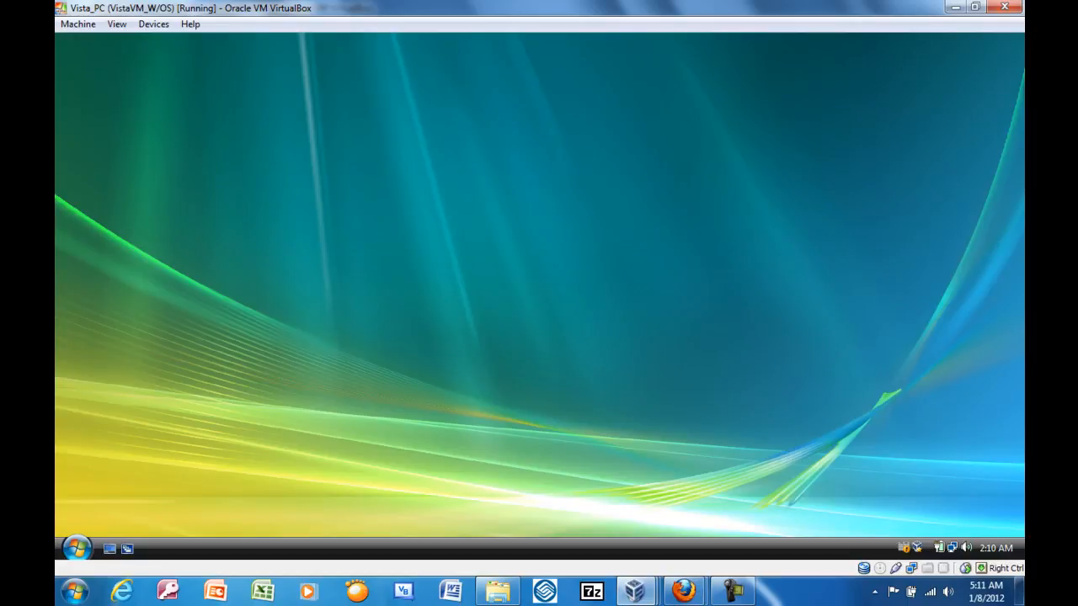
Check the Win_7_PC desktop for the Recycle Bin icon and return to the Vista_PC desktop for comparison.
{"action": "mouse_move", "coordinate": [635, 592]}
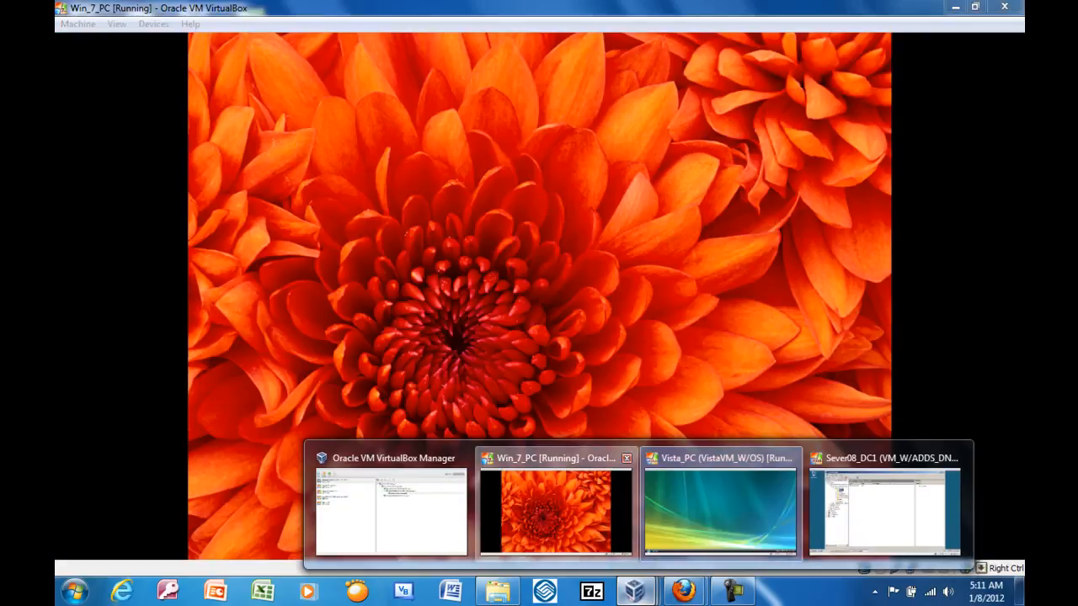
{"action": "left_click", "coordinate": [555, 505]}
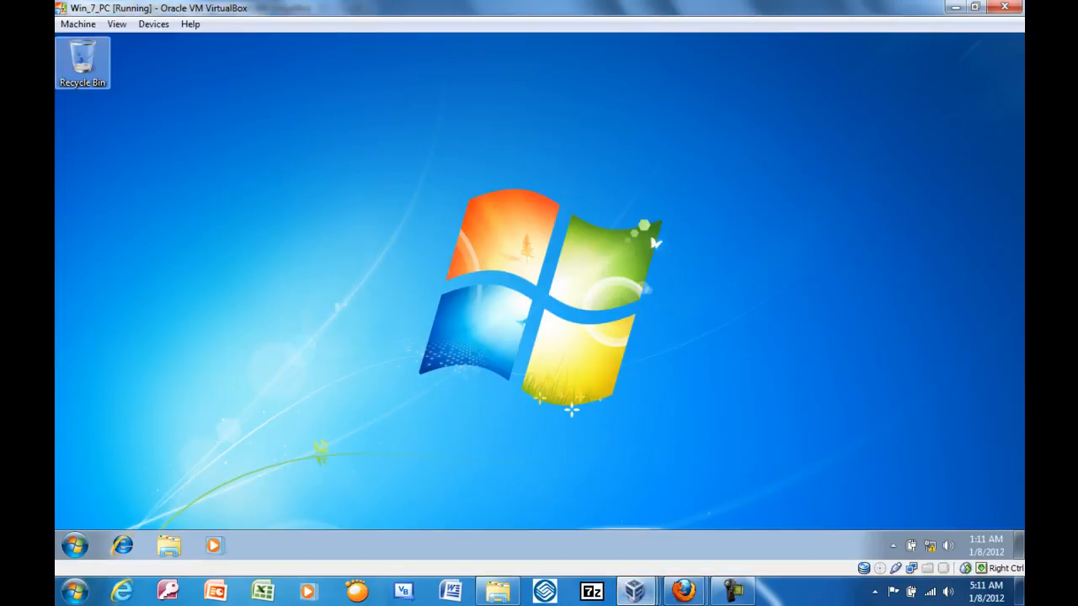
{"action": "left_click", "coordinate": [635, 592]}
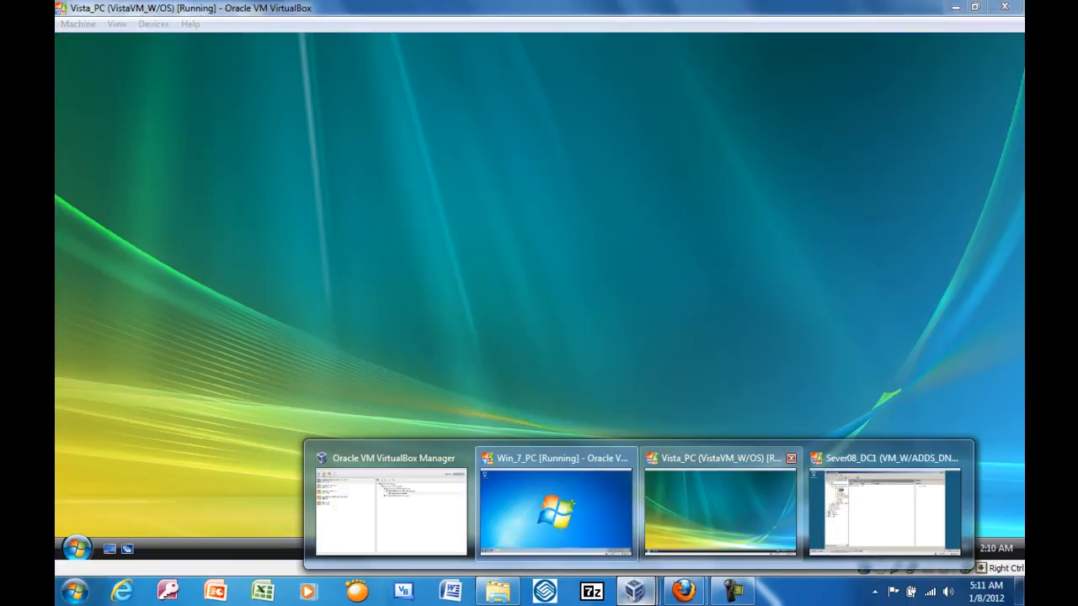
{"action": "left_click", "coordinate": [720, 509]}
Open the Vista client's Desktop Icon Settings through its personalization settings to examine the Recycle Bin option.
{"action": "key", "text": "super"}
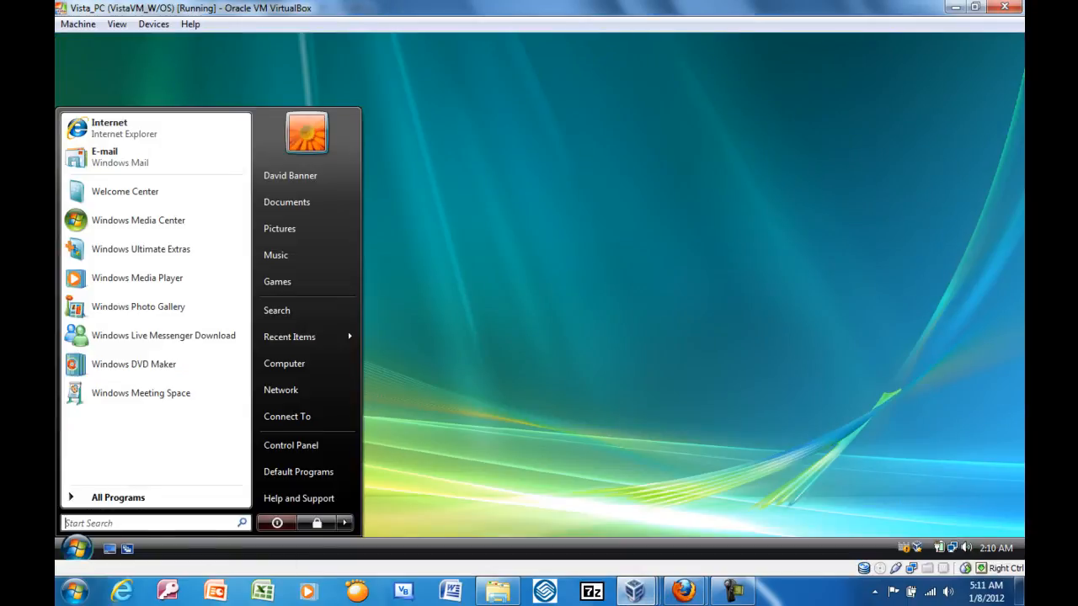
{"action": "left_click", "coordinate": [291, 445]}
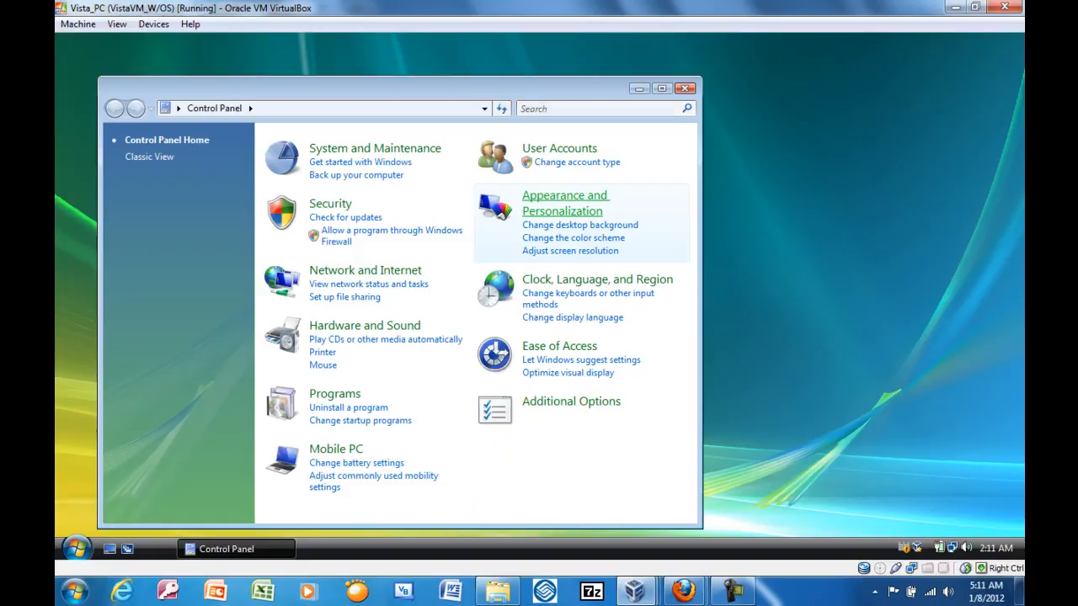
{"action": "left_click", "coordinate": [563, 205]}
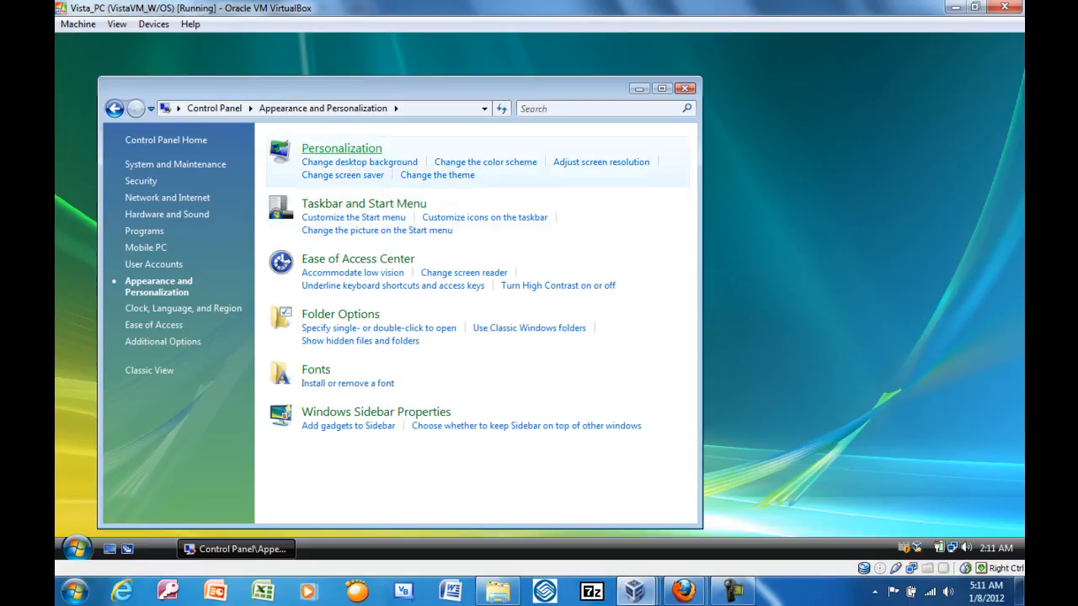
{"action": "left_click", "coordinate": [364, 155]}
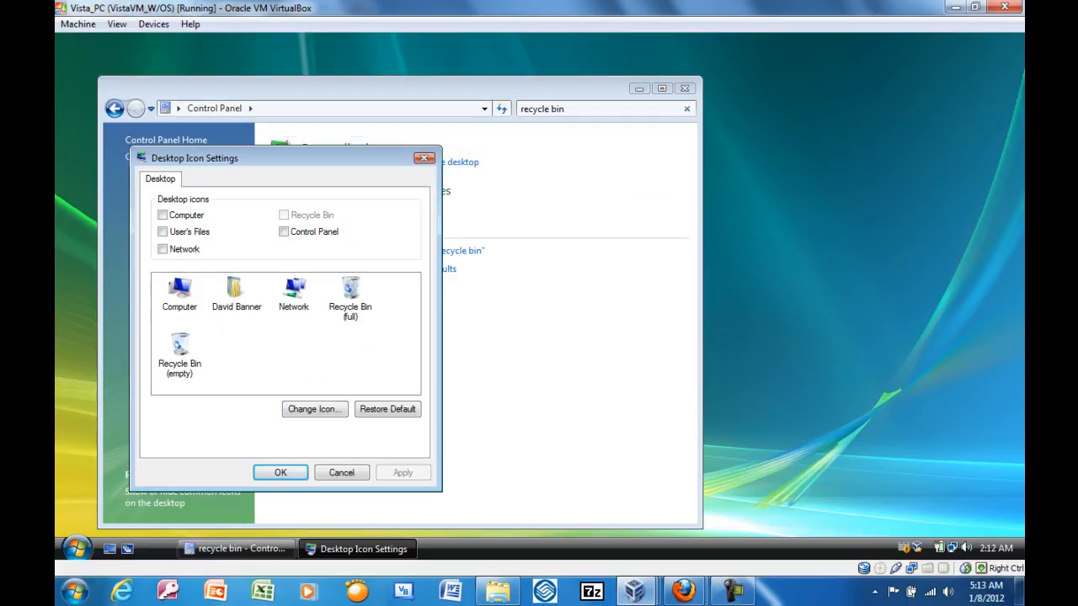
{"action": "left_click_drag", "start_coordinate": [286, 158], "coordinate": [255, 61]}
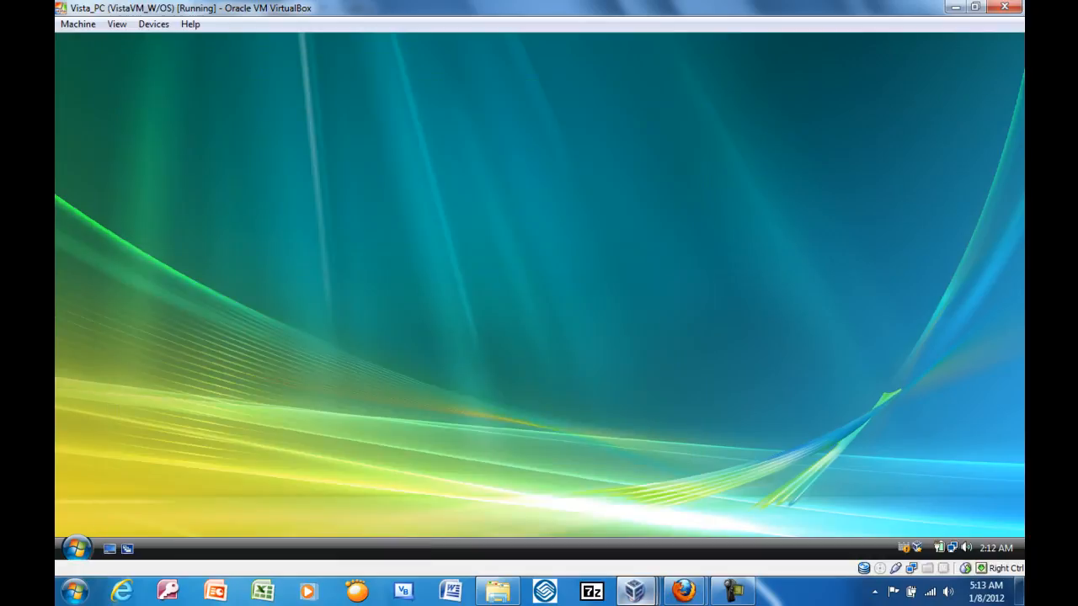
Switch to the Sever08_DC1 server and view the users in the Sales and Agents organizational units in Server Manager.
{"action": "left_click", "coordinate": [636, 591]}
{"action": "left_click", "coordinate": [884, 512]}
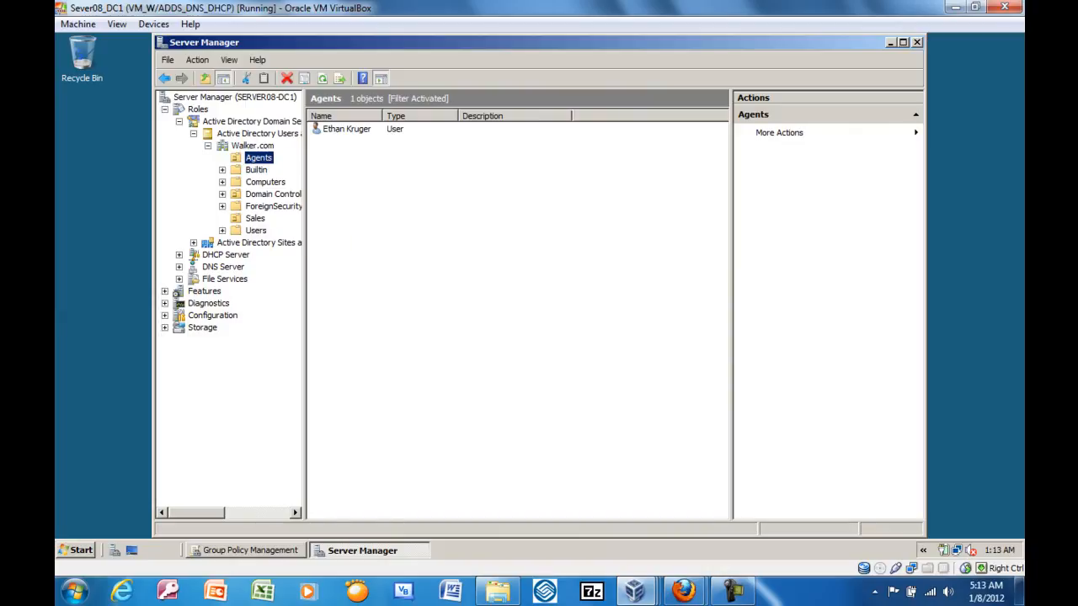
{"action": "left_click", "coordinate": [255, 219]}
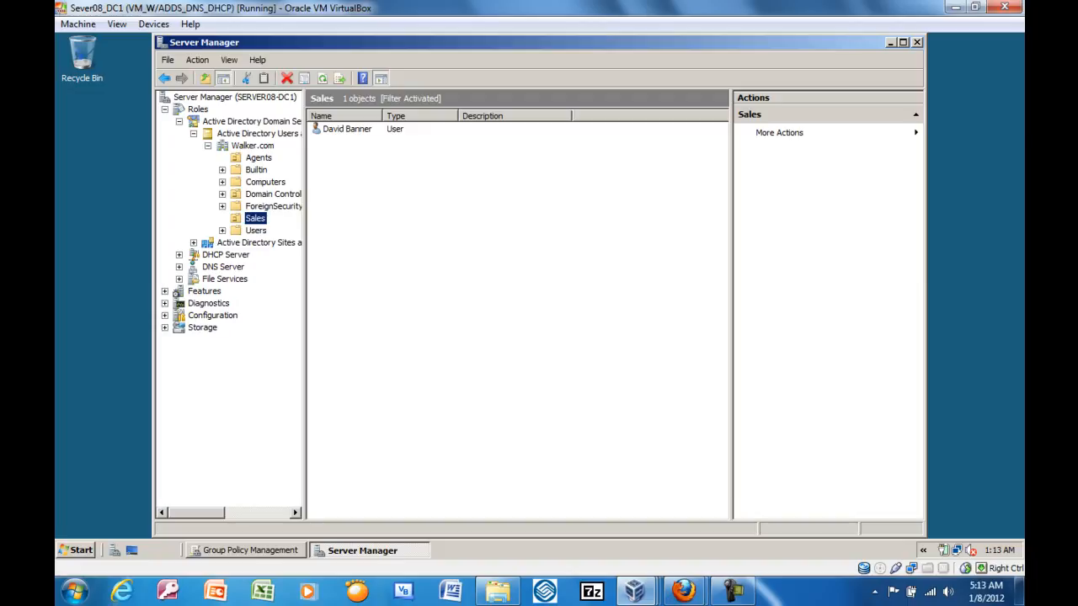
{"action": "left_click", "coordinate": [258, 158]}
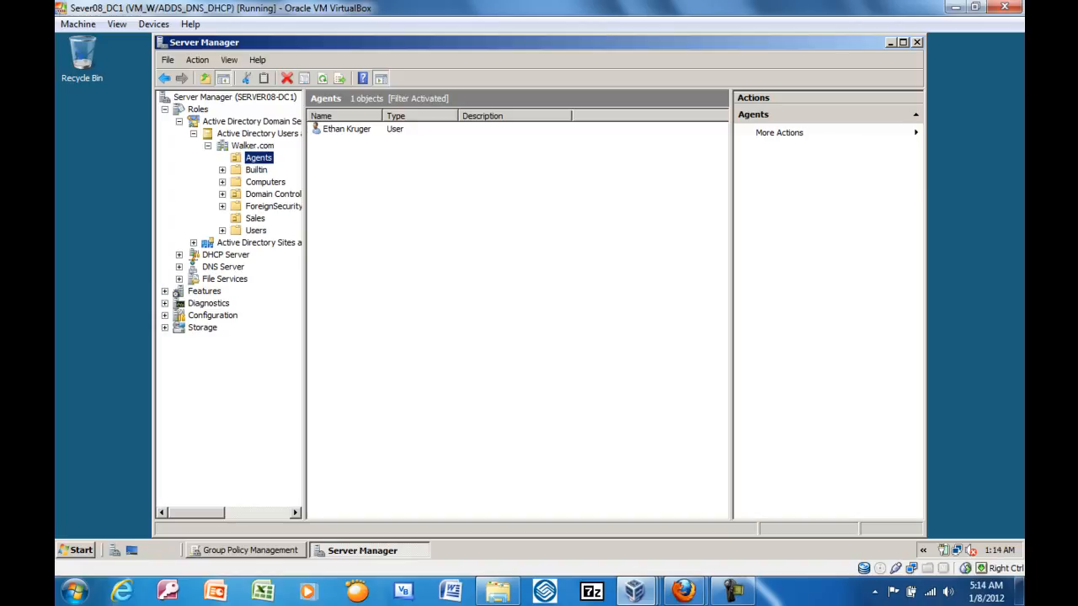
Delete the Recycle Bin Removal policy link from the Sales organizational unit in Group Policy Management.
{"action": "left_click", "coordinate": [252, 550]}
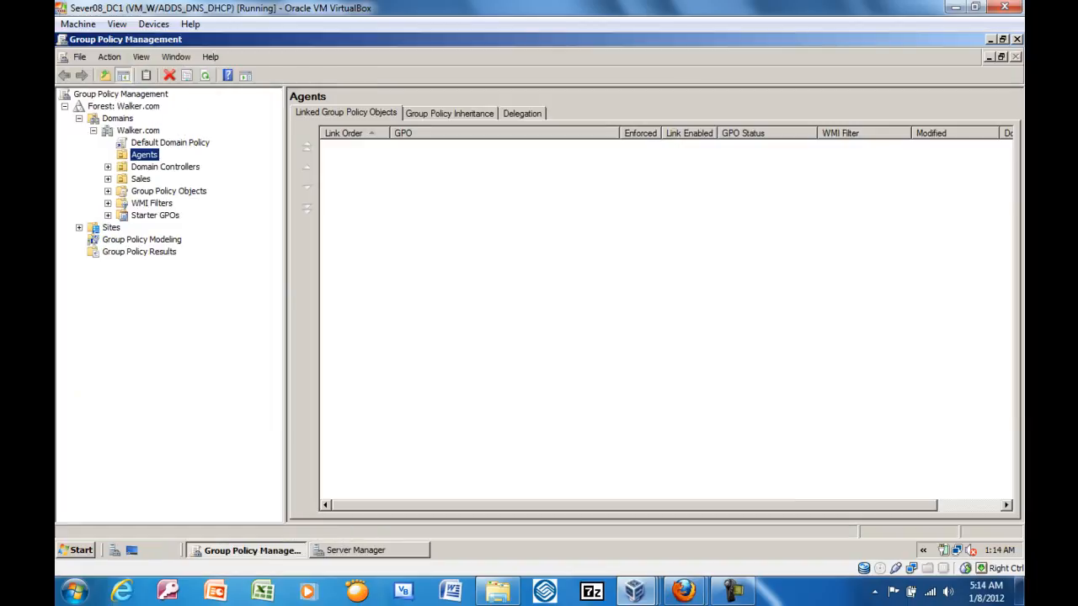
{"action": "left_click", "coordinate": [108, 179]}
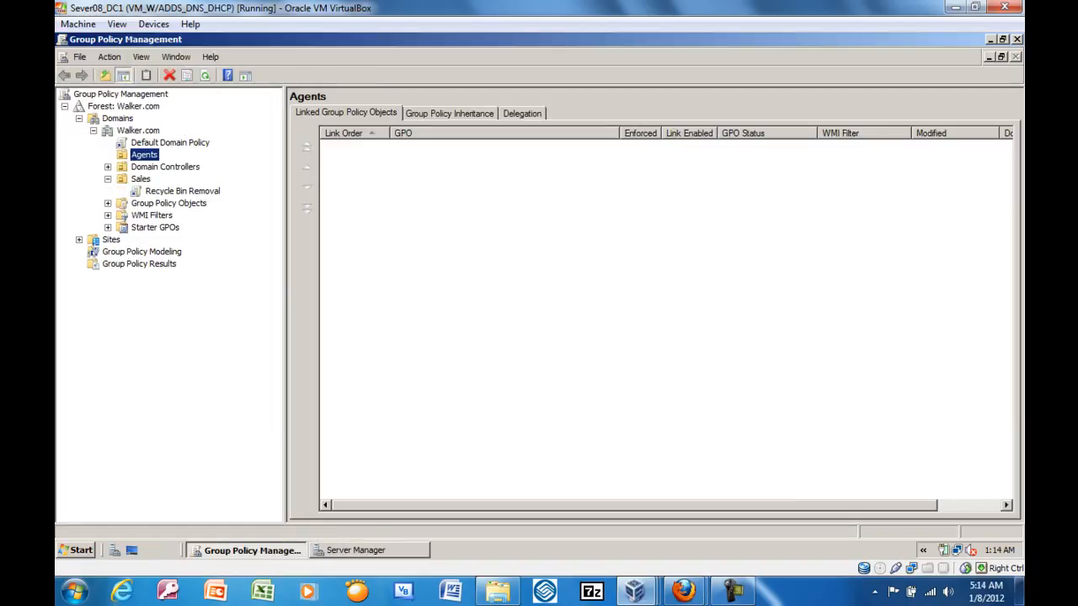
{"action": "left_click", "coordinate": [182, 191]}
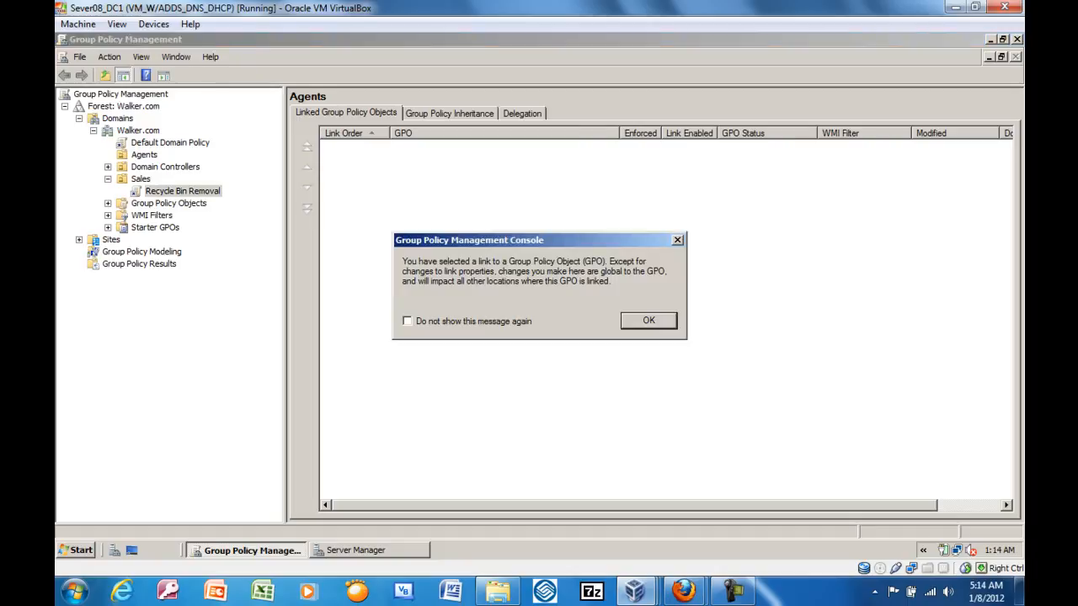
{"action": "key", "text": "Return"}
{"action": "right_click", "coordinate": [204, 190]}
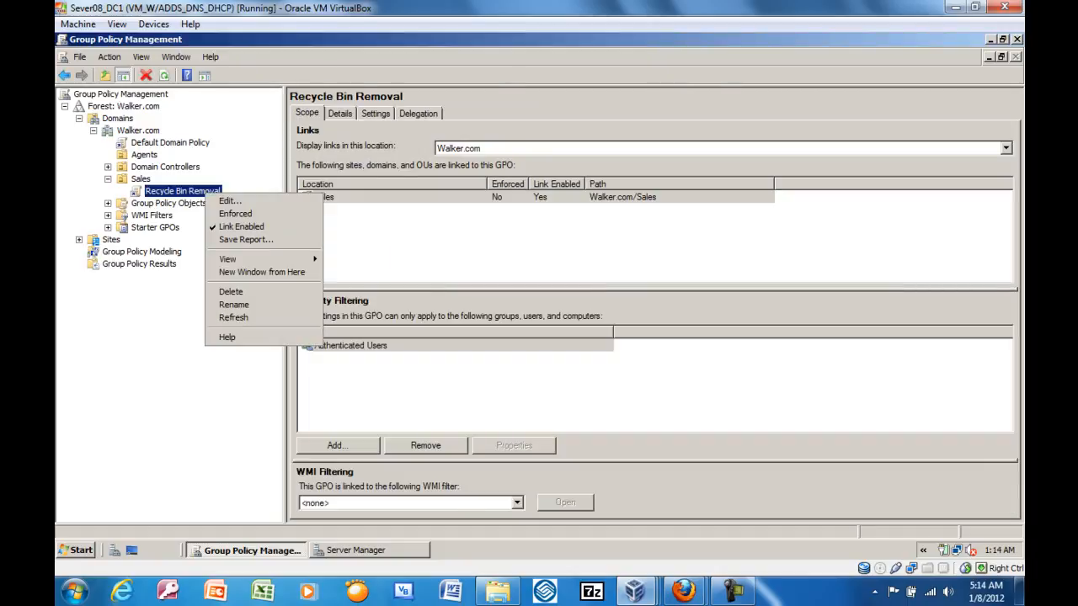
{"action": "left_click", "coordinate": [253, 292]}
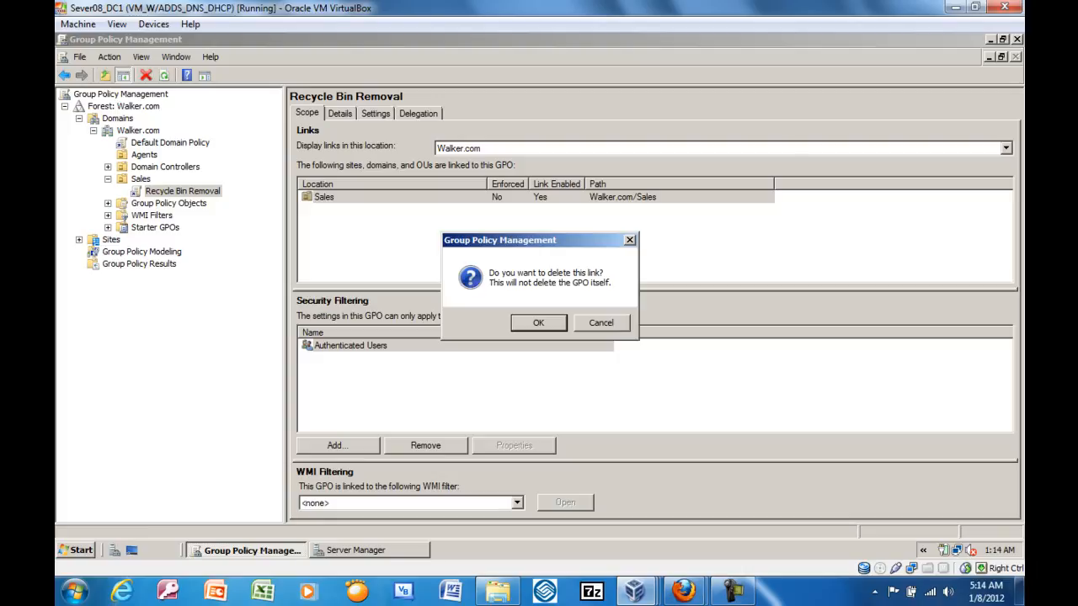
{"action": "key", "text": "Return"}
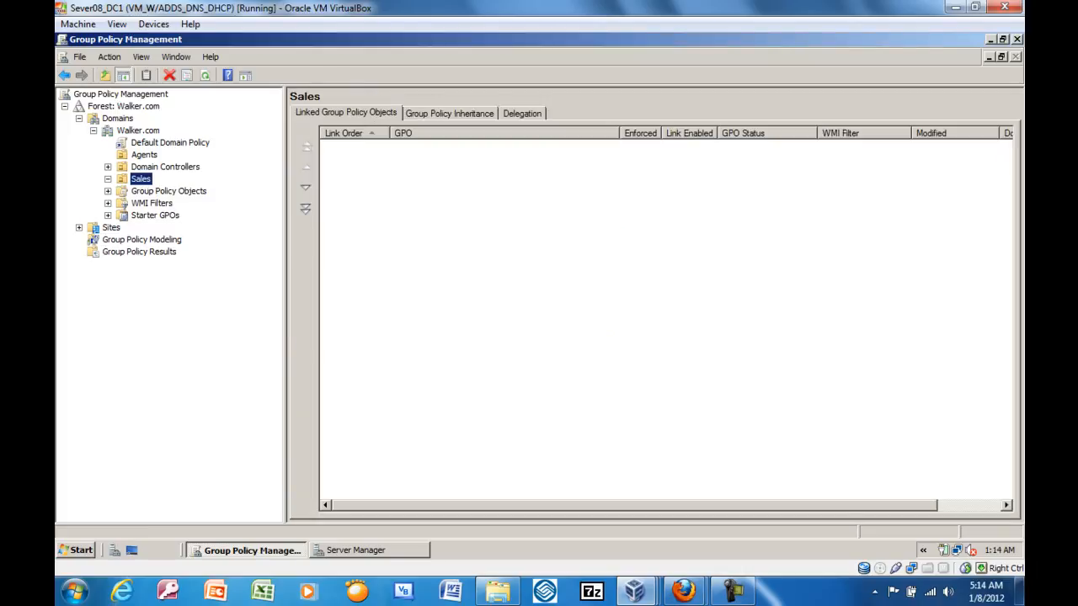
Run gpupdate /force on the server to refresh the group policies.
{"action": "key", "text": "super"}
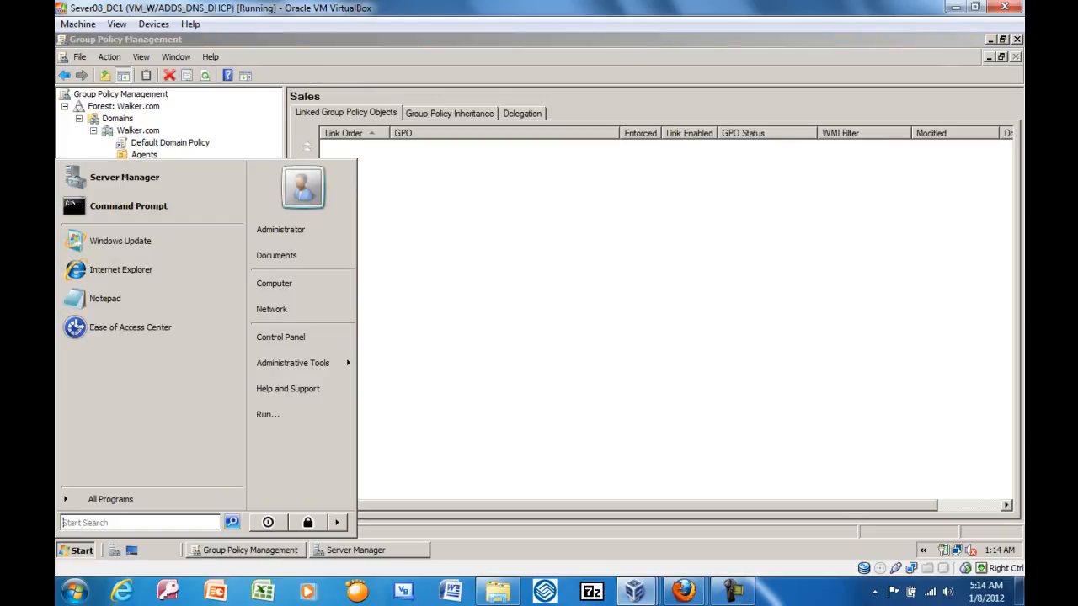
{"action": "left_click", "coordinate": [269, 414]}
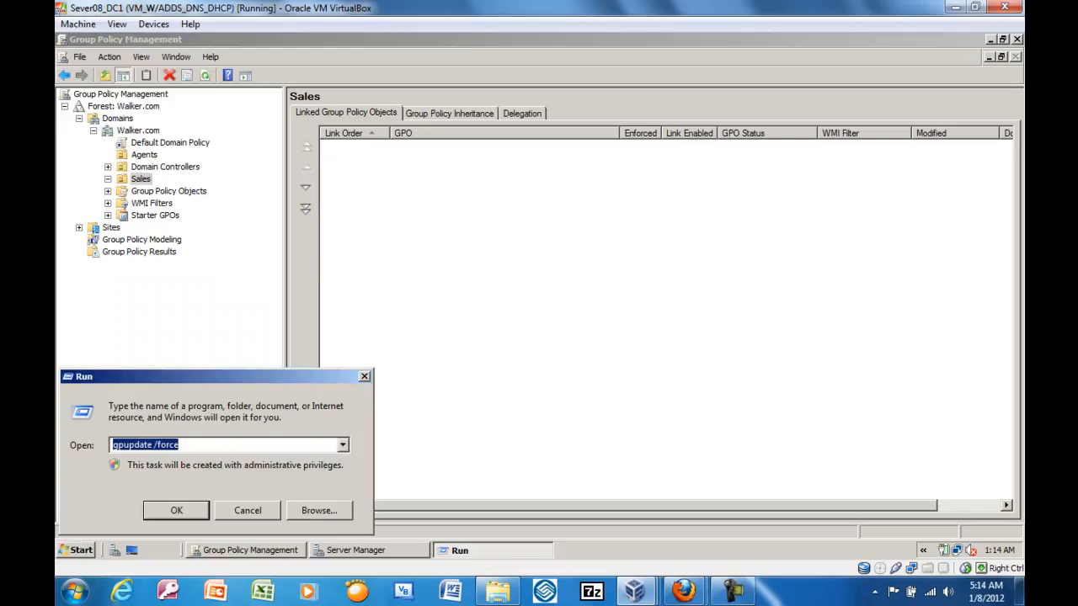
{"action": "key", "text": "Return"}
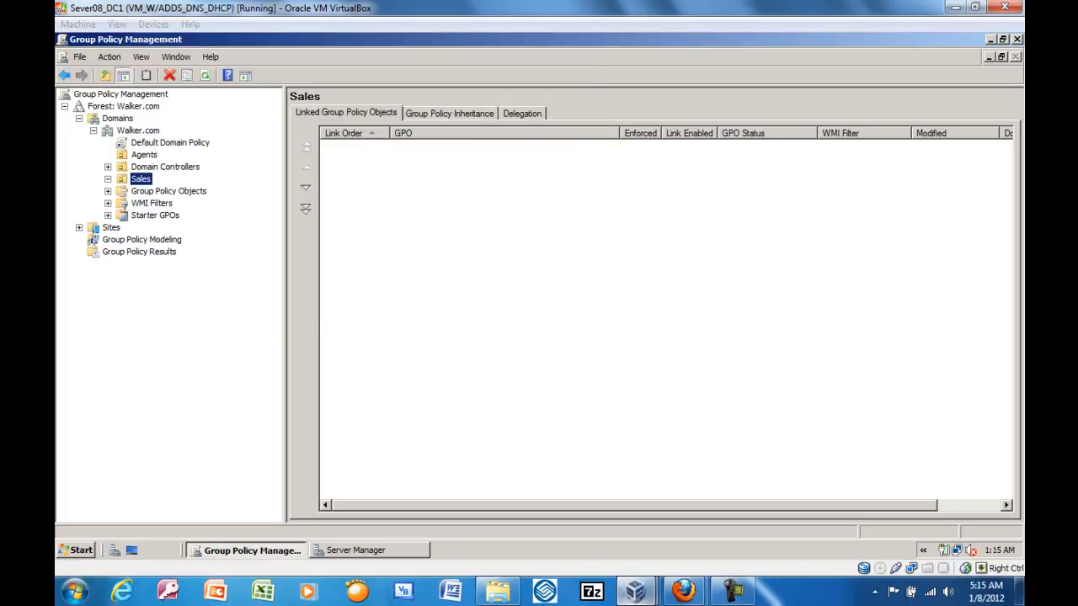
Switch to the Vista_PC virtual machine and restart its Windows Vista system.
{"action": "mouse_move", "coordinate": [635, 591]}
{"action": "left_click", "coordinate": [721, 497]}
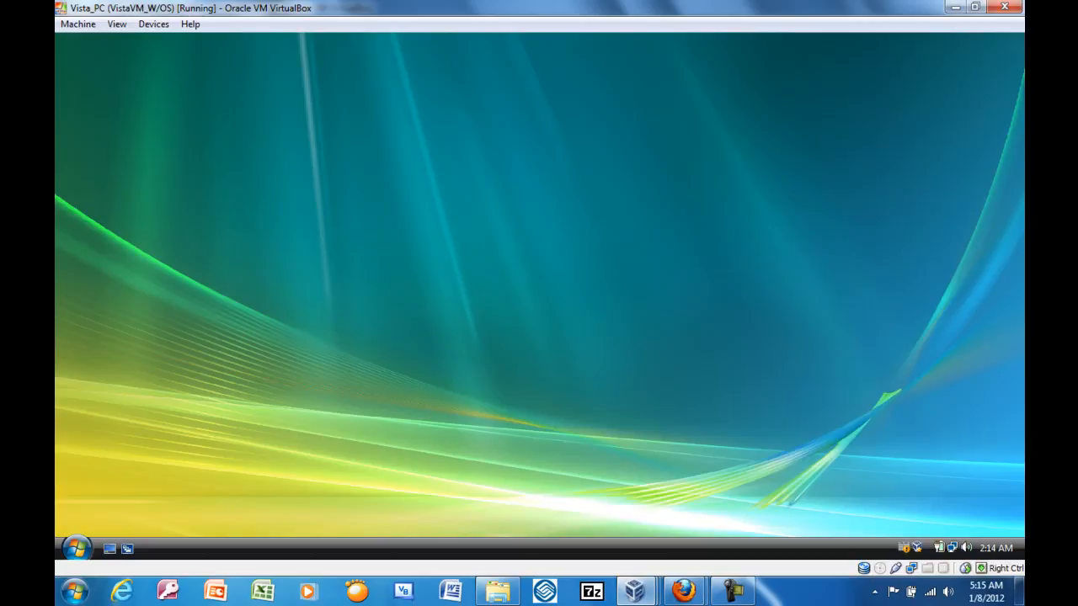
{"action": "left_click", "coordinate": [77, 548]}
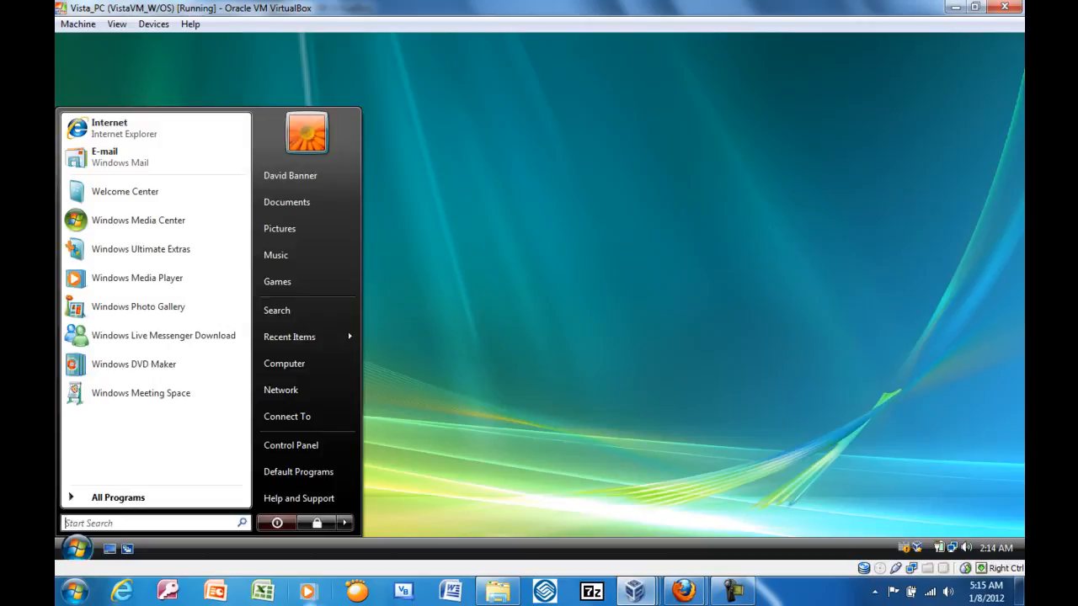
{"action": "left_click", "coordinate": [344, 523]}
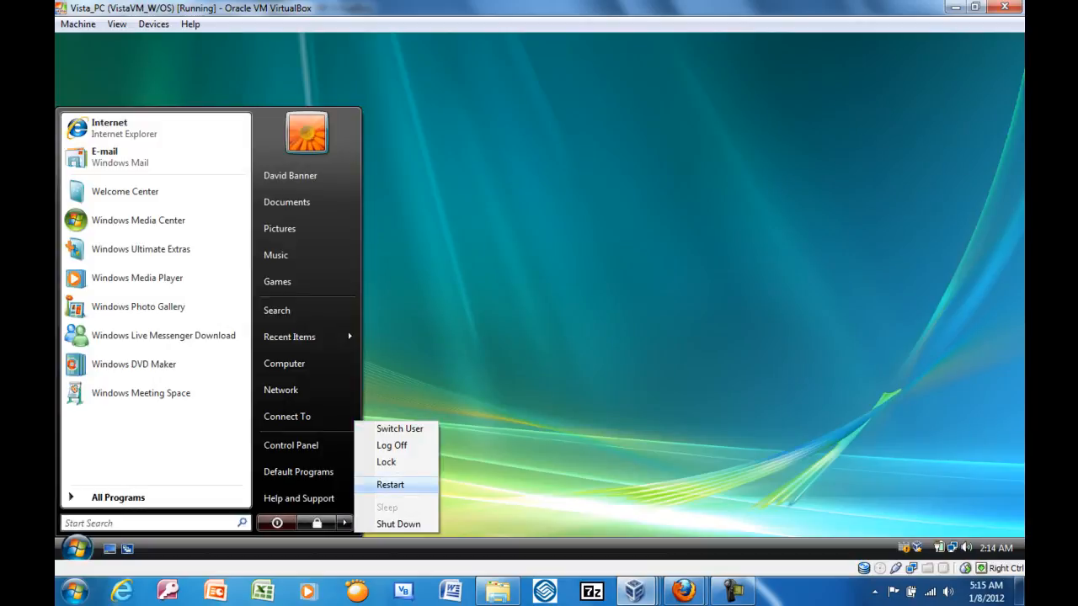
{"action": "left_click", "coordinate": [390, 485]}
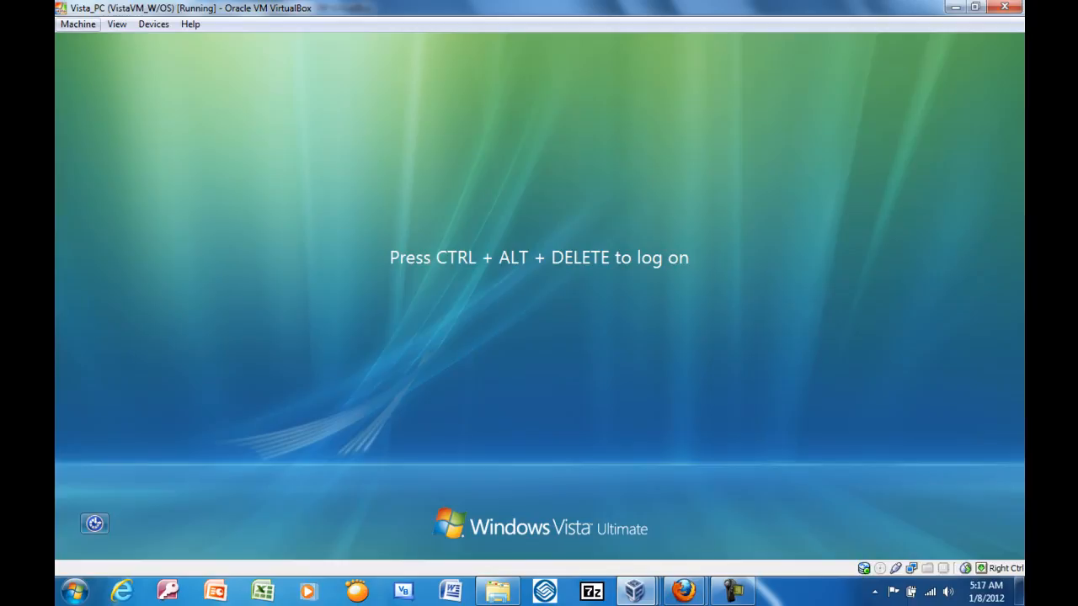
Log back on to the Vista client as the same WALKER domain user by entering the account password.
{"action": "key", "text": "ctrl+alt+Delete"}
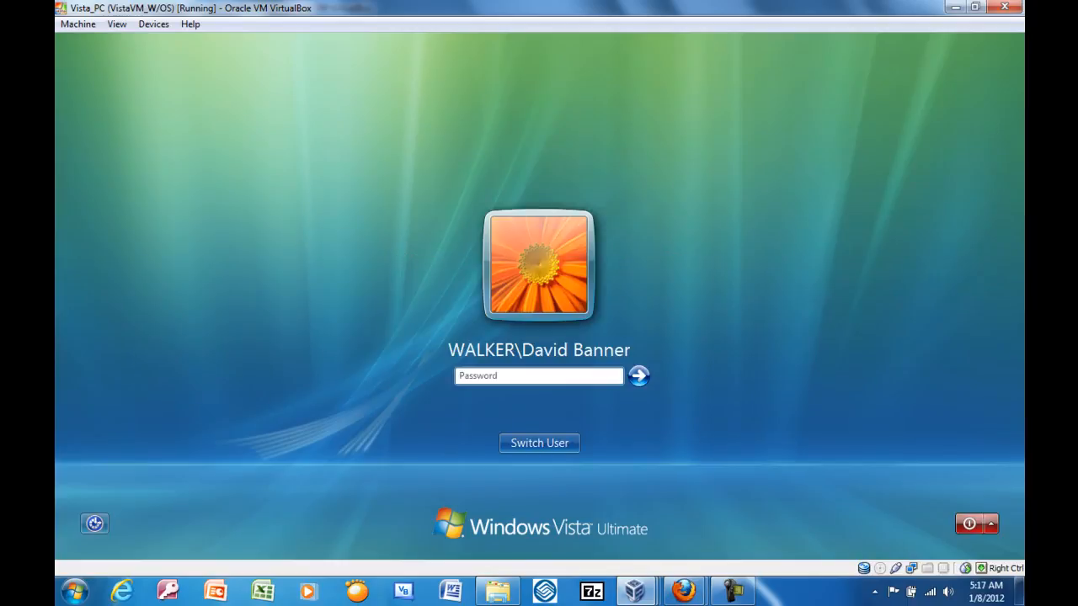
{"action": "type", "text": "••••••••••••••••"}
{"action": "key", "text": "Return"}
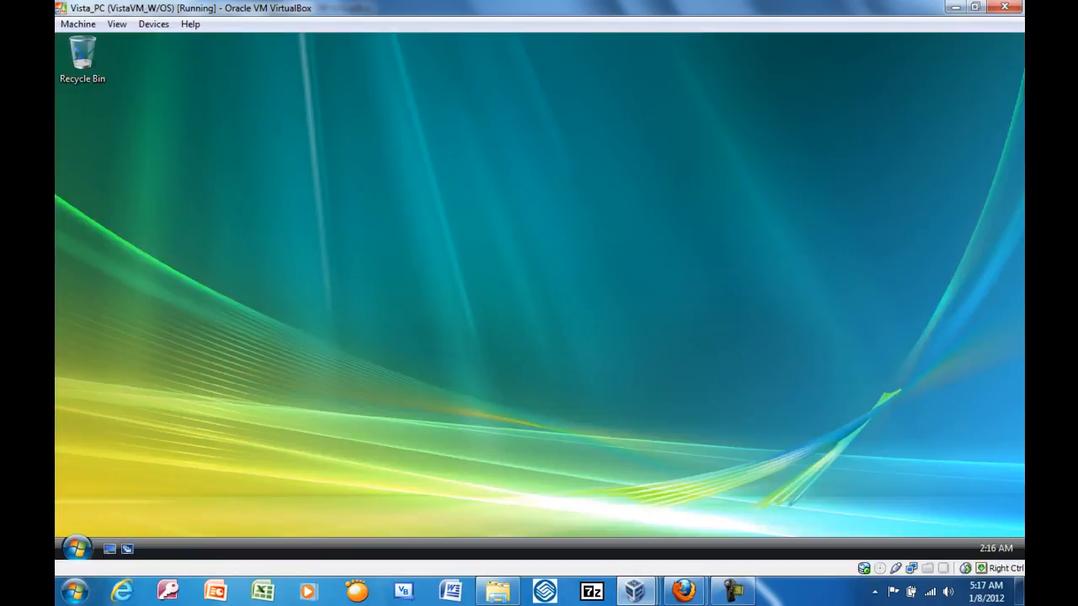